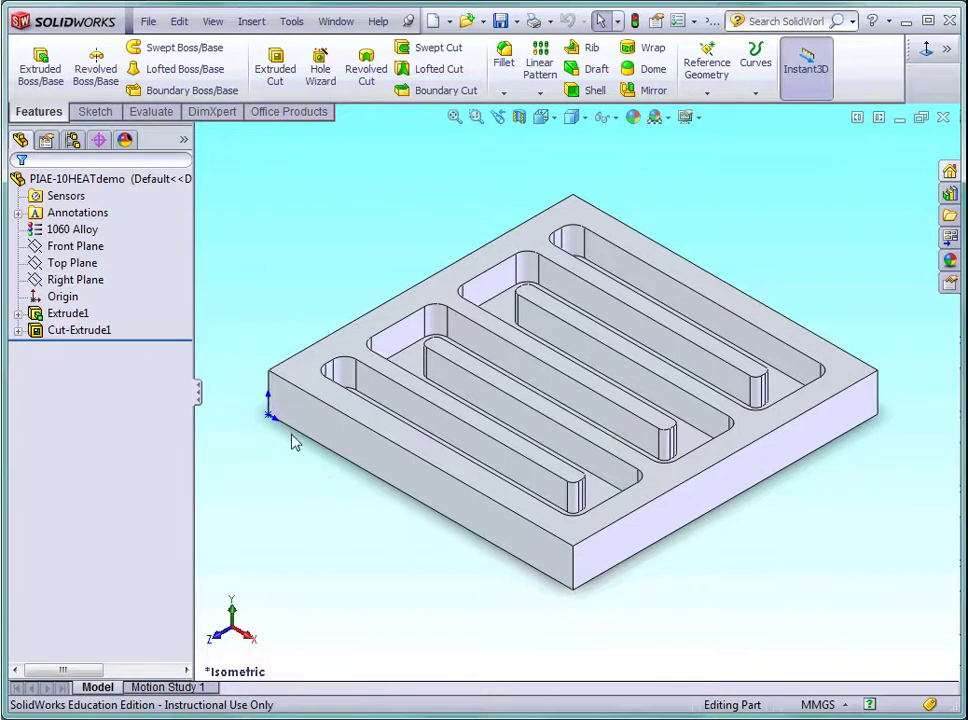
# Start a Hole Wizard bottoming tapped hole using the ANSI Metric standard and size M3x0.5.
pyautogui.click(321, 72)
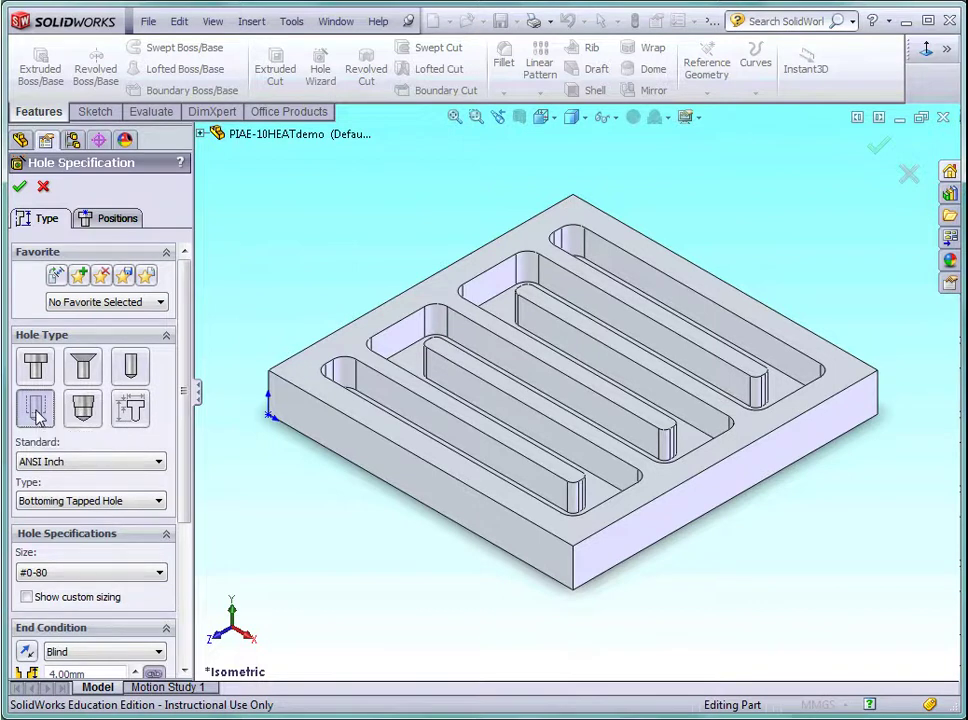
pyautogui.moveTo(182, 455); pyautogui.dragTo(184, 532)
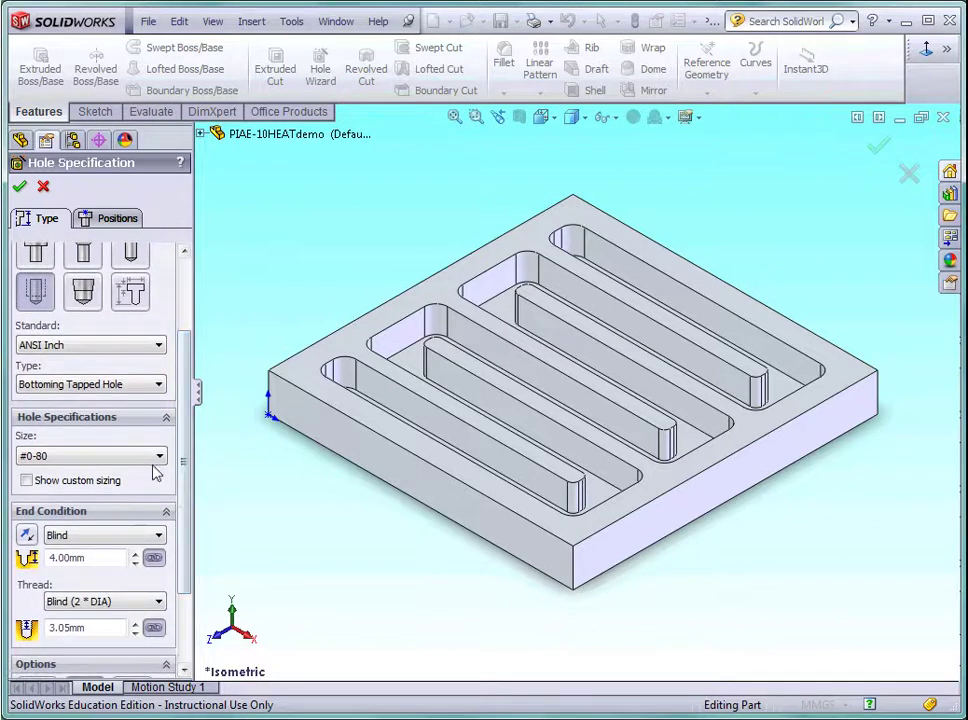
pyautogui.click(158, 347)
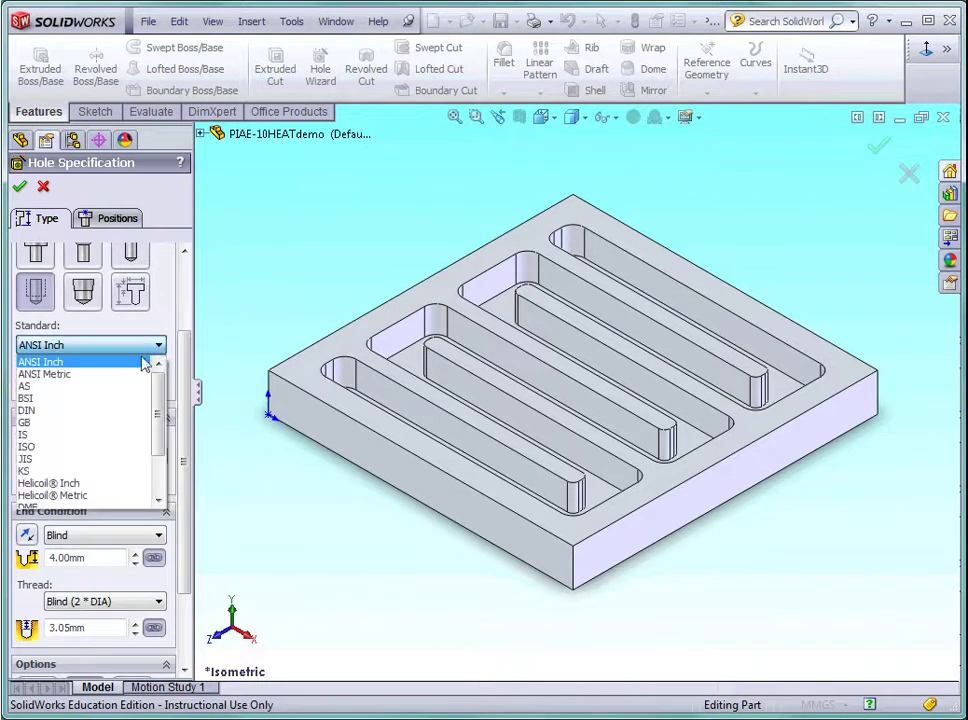
pyautogui.click(110, 382)
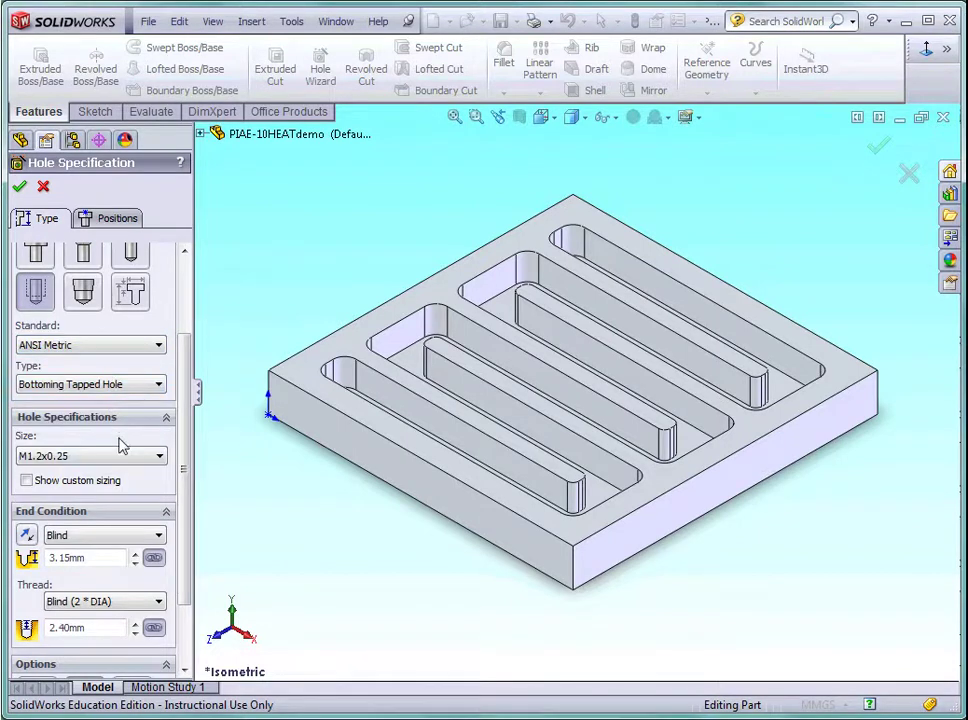
pyautogui.click(161, 457)
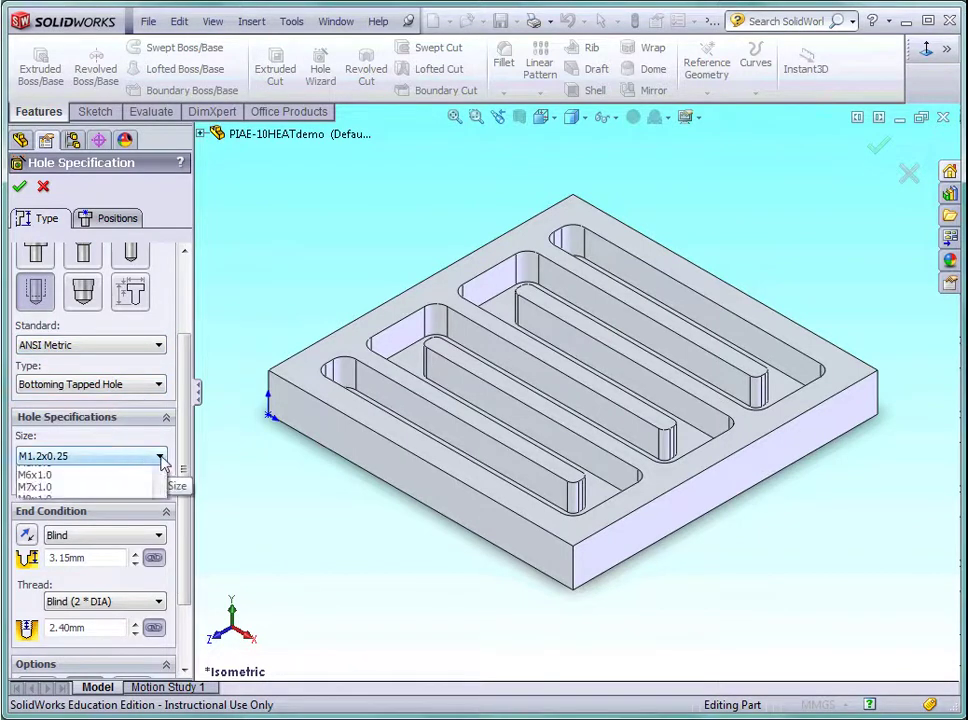
pyautogui.moveTo(159, 500); pyautogui.dragTo(159, 512)
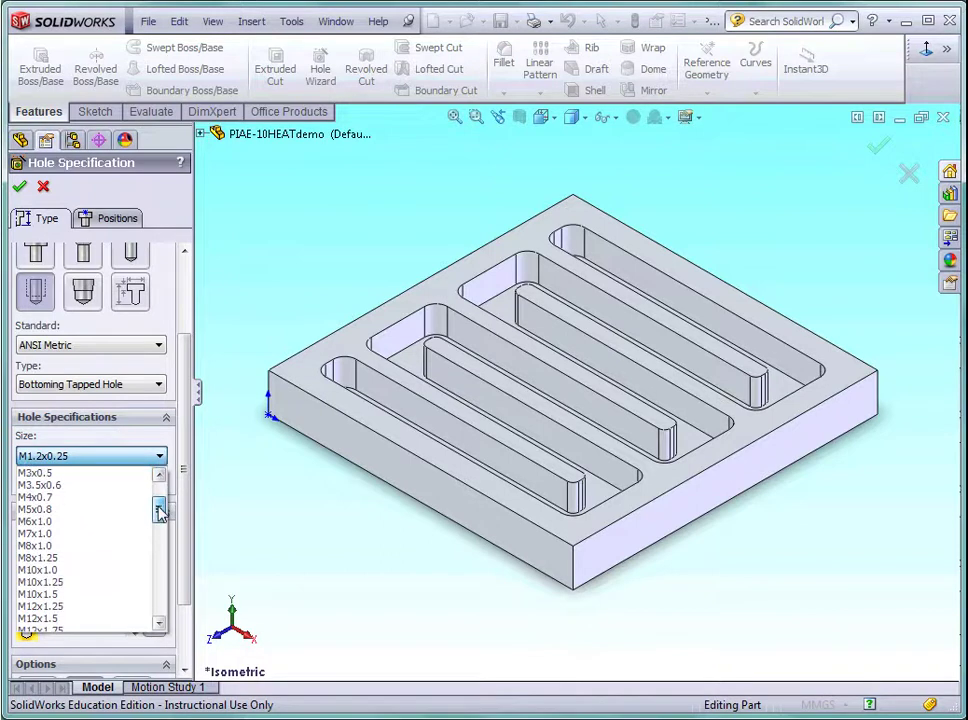
pyautogui.click(100, 476)
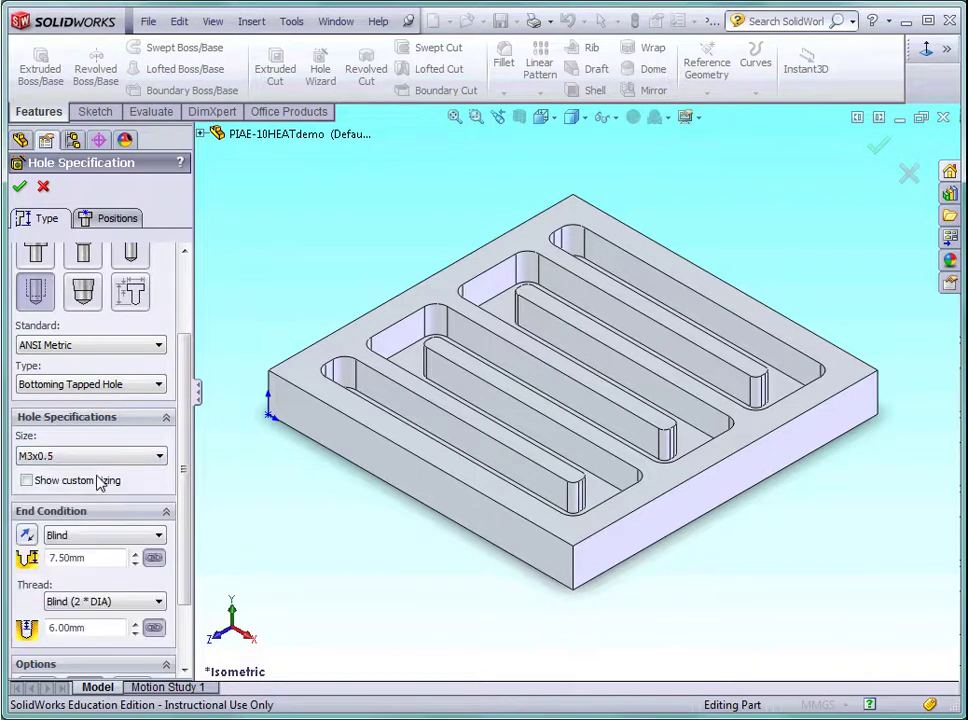
# Set the blind tap thread depth of the M3x0.5 hole to 5 mm.
pyautogui.moveTo(184, 510); pyautogui.dragTo(183, 548)
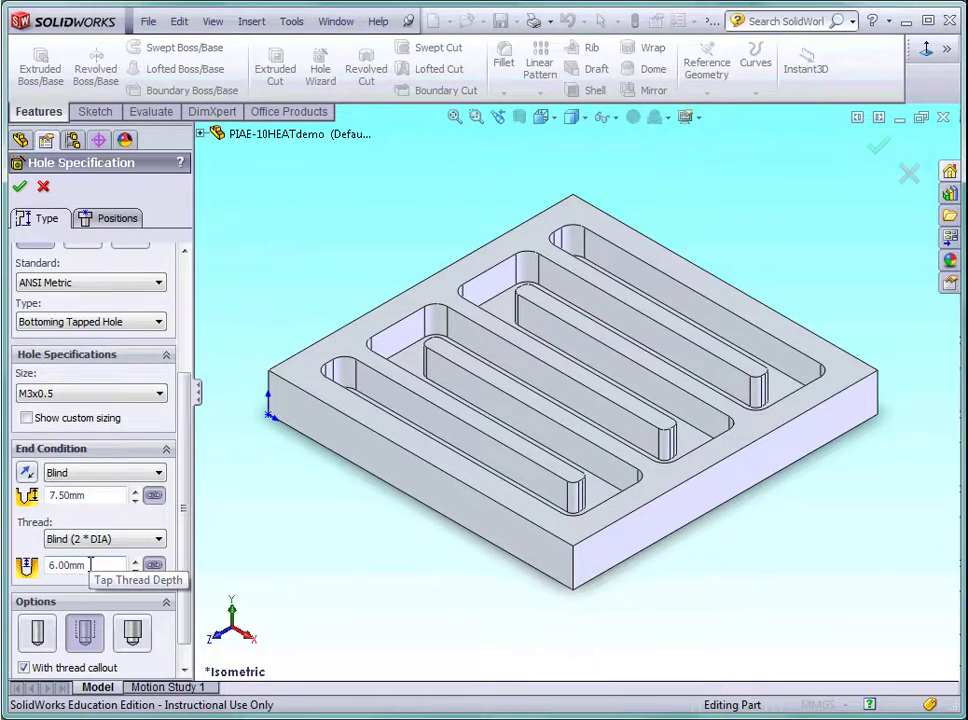
pyautogui.moveTo(90, 565); pyautogui.dragTo(47, 565)
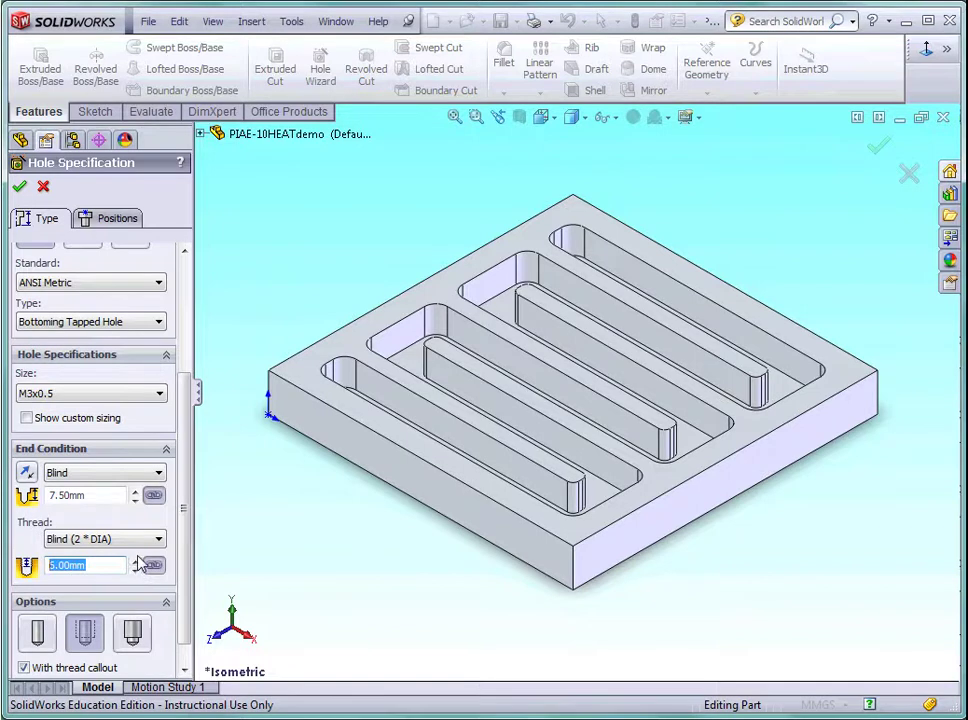
pyautogui.write('5')
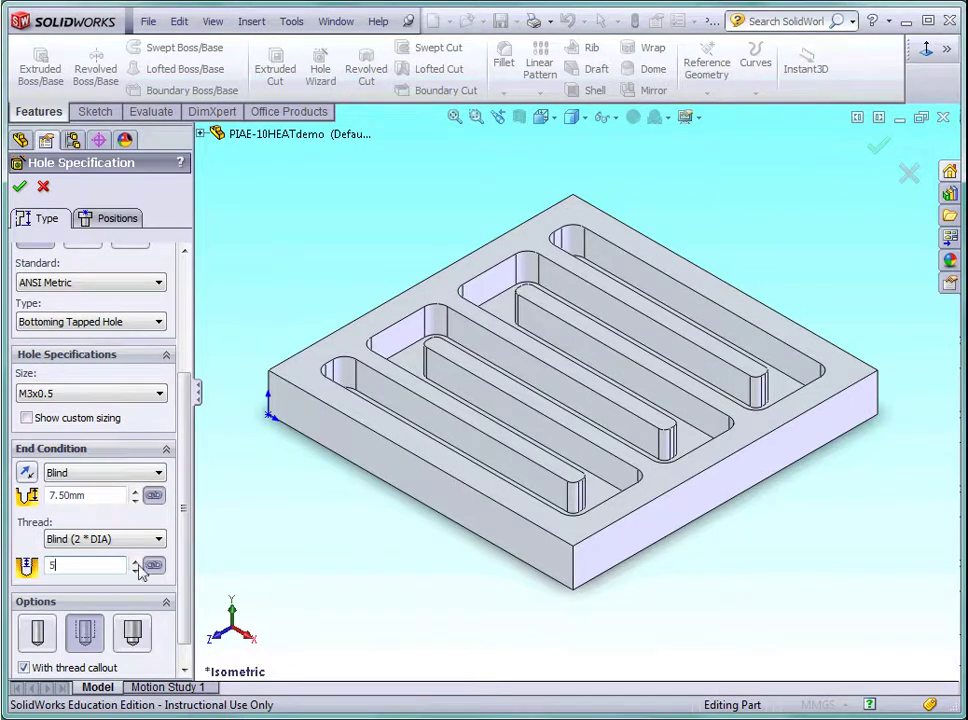
# Add a near side countersink to the tapped hole with a 3.5 mm diameter and a 120° angle.
pyautogui.moveTo(187, 595); pyautogui.dragTo(184, 638)
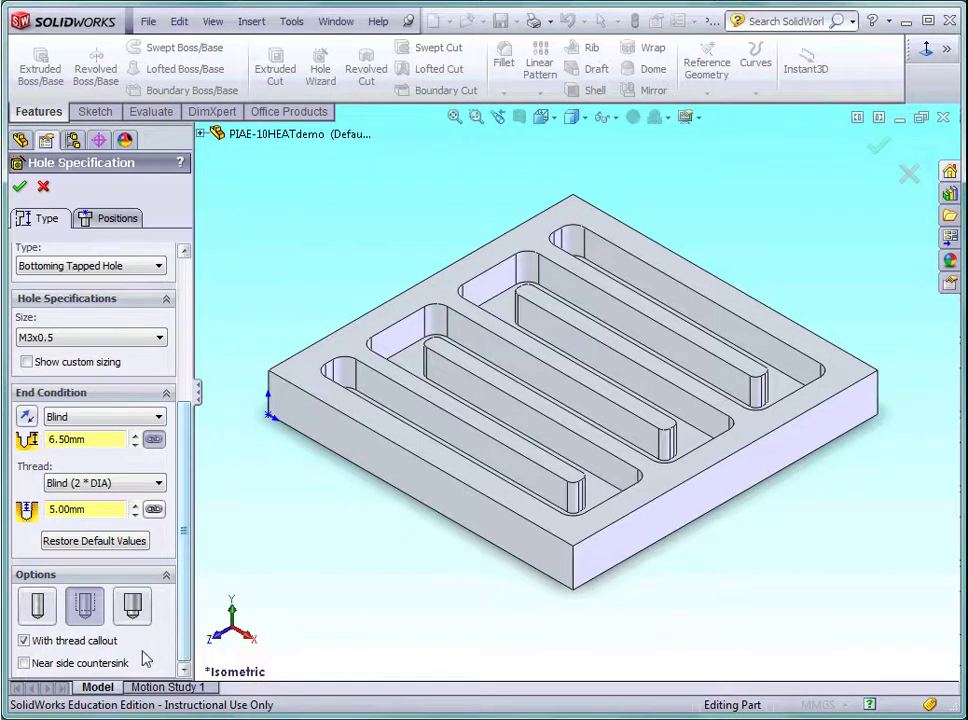
pyautogui.click(36, 665)
pyautogui.scroll(-1, 187, 628)
pyautogui.scroll(-1, 187, 628)
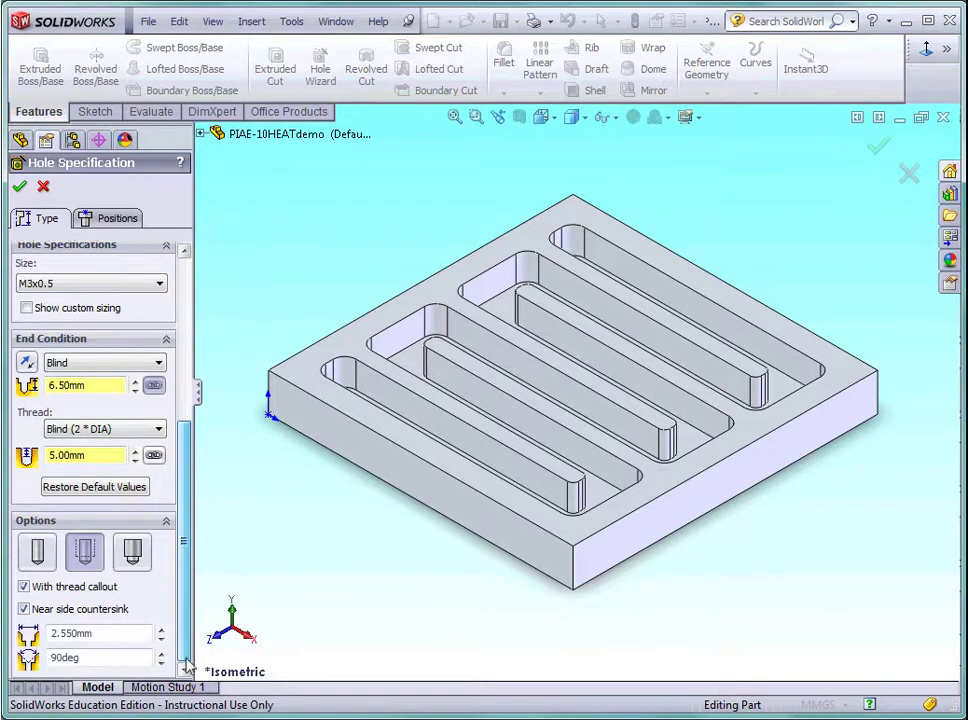
pyautogui.moveTo(106, 634); pyautogui.dragTo(47, 635)
pyautogui.write('3')
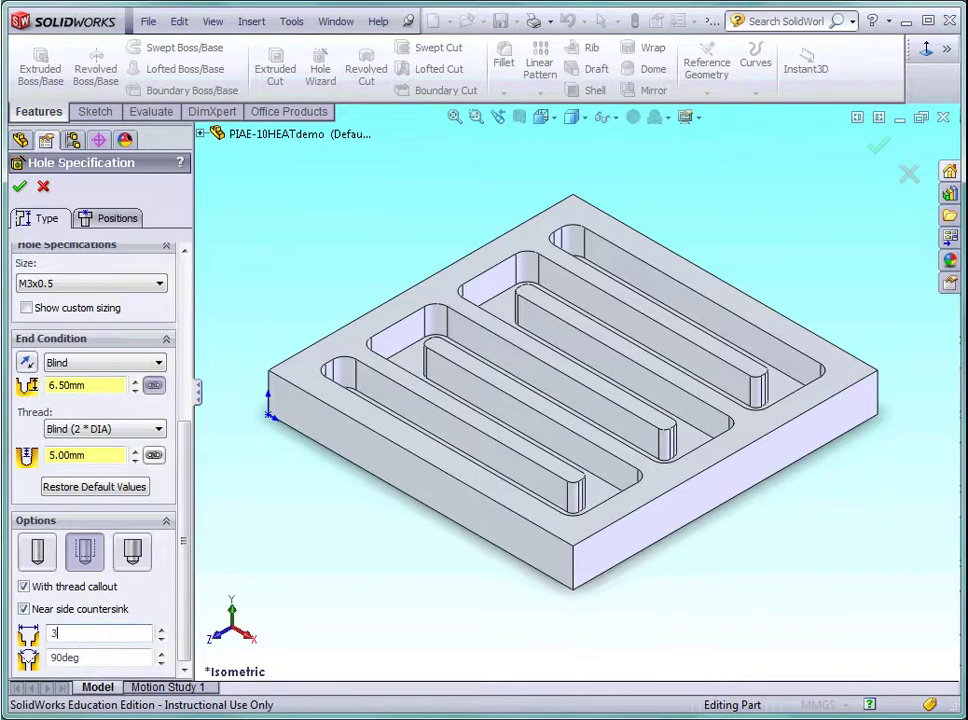
pyautogui.write('.5')
pyautogui.press('Return')
pyautogui.doubleClick(86, 657)
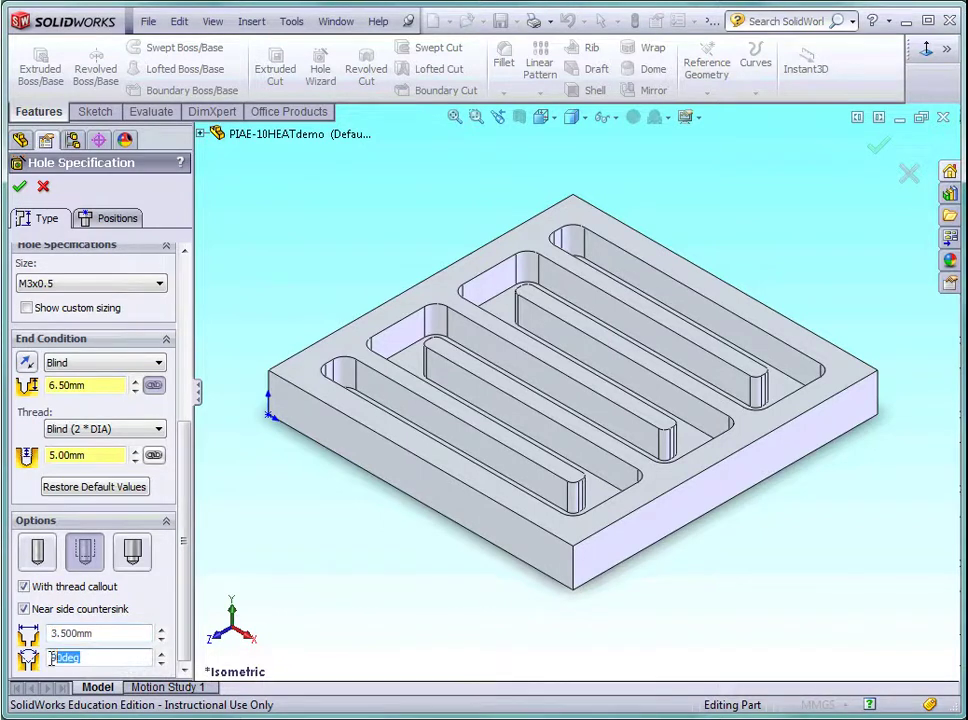
pyautogui.write('120')
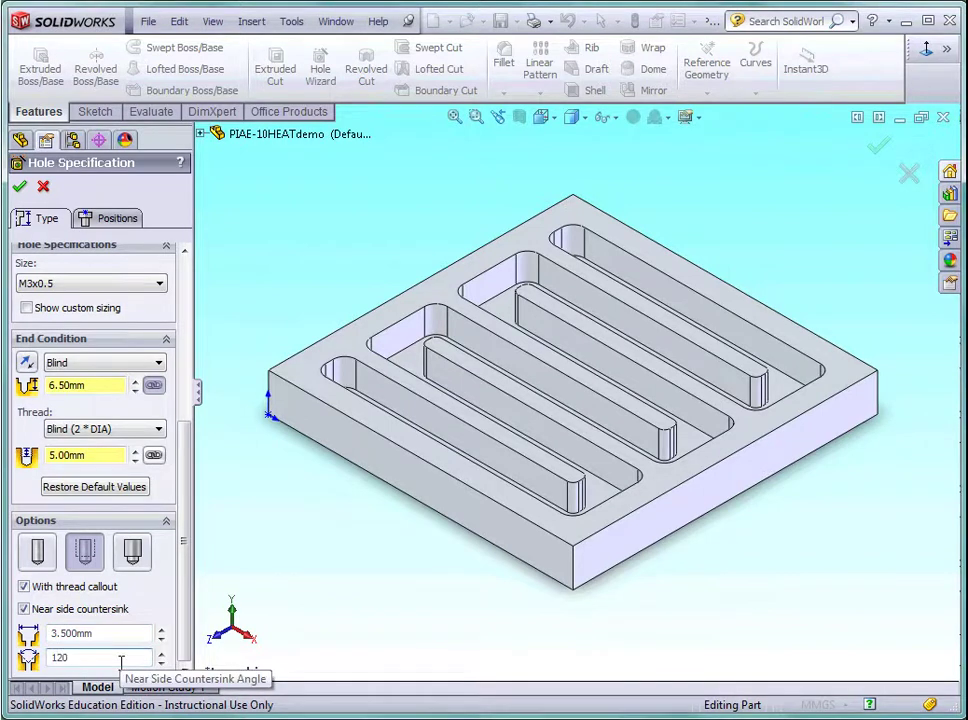
pyautogui.press('Return')
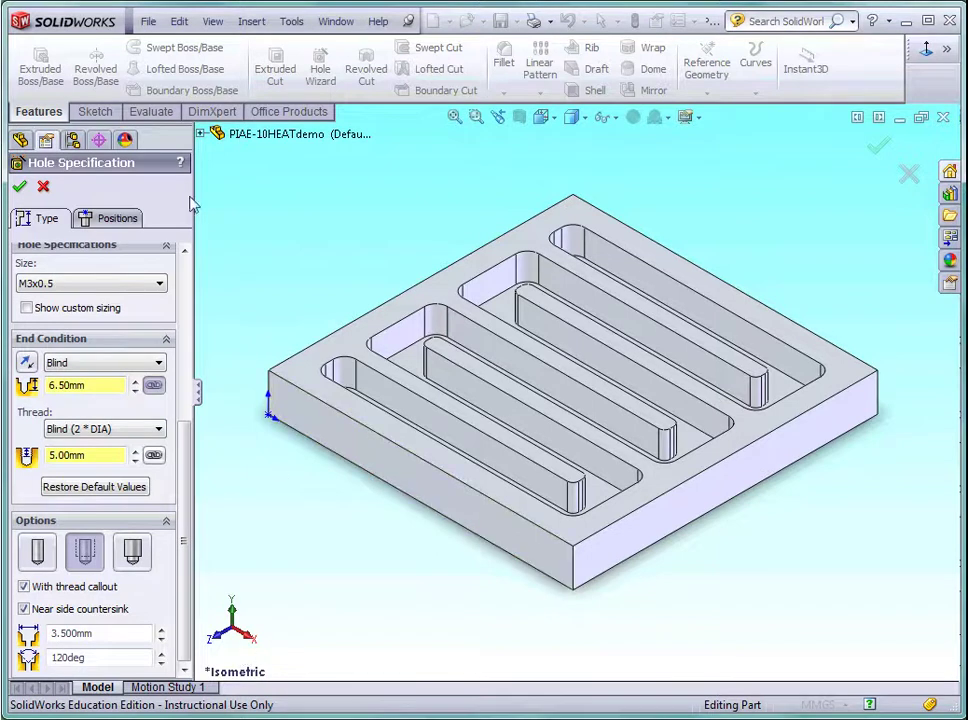
# Place the hole centre on the plate's top face, about 4 mm from the left and upper edges in the Top view.
pyautogui.click(132, 218)
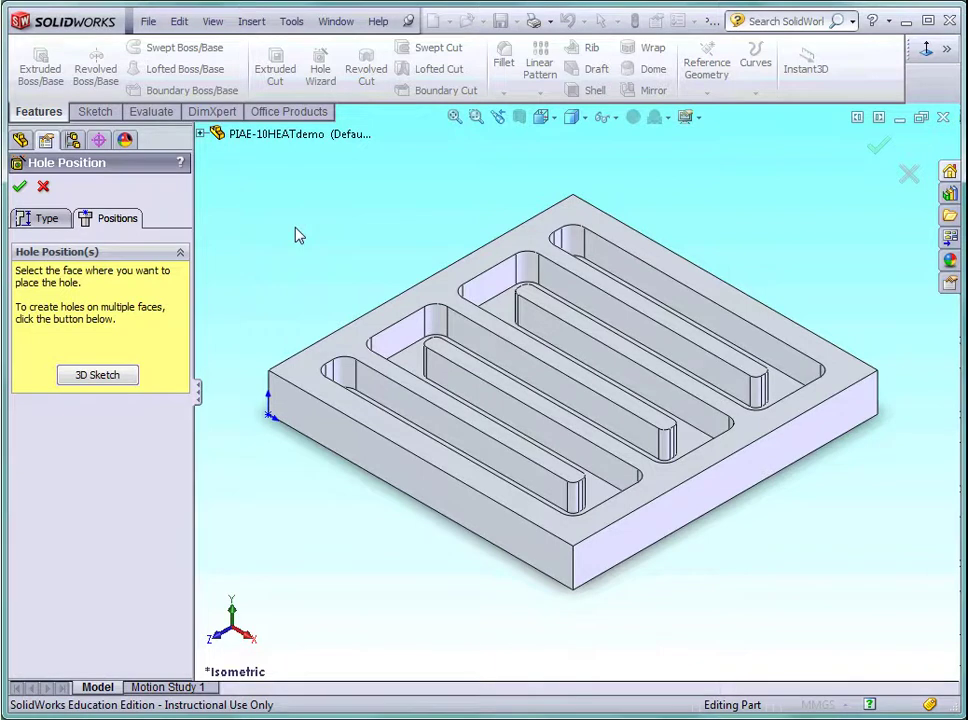
pyautogui.click(478, 266)
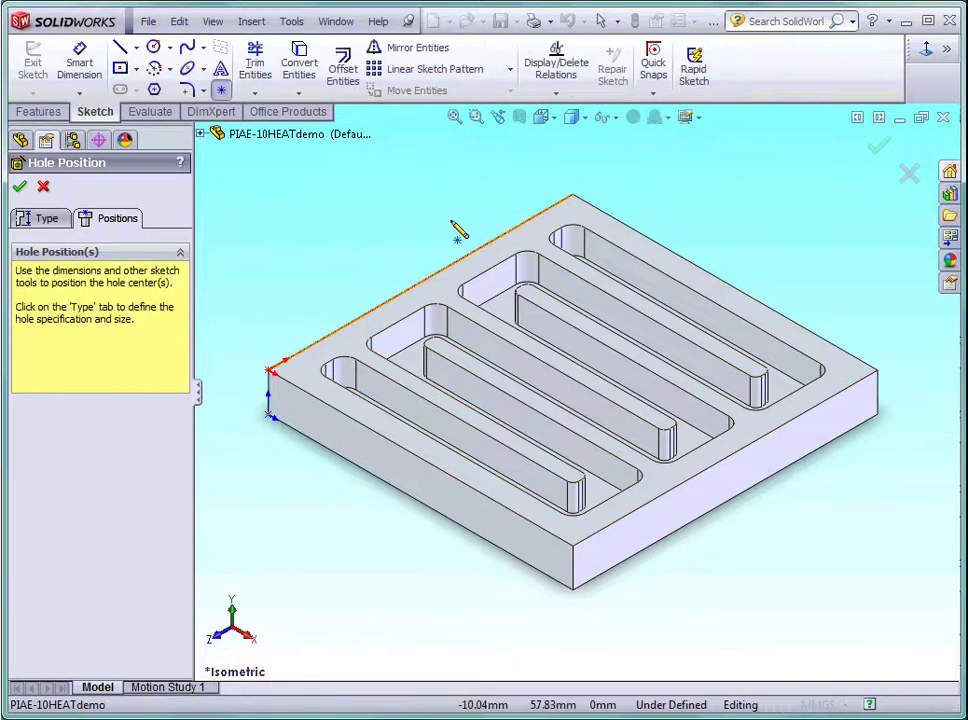
pyautogui.click(556, 120)
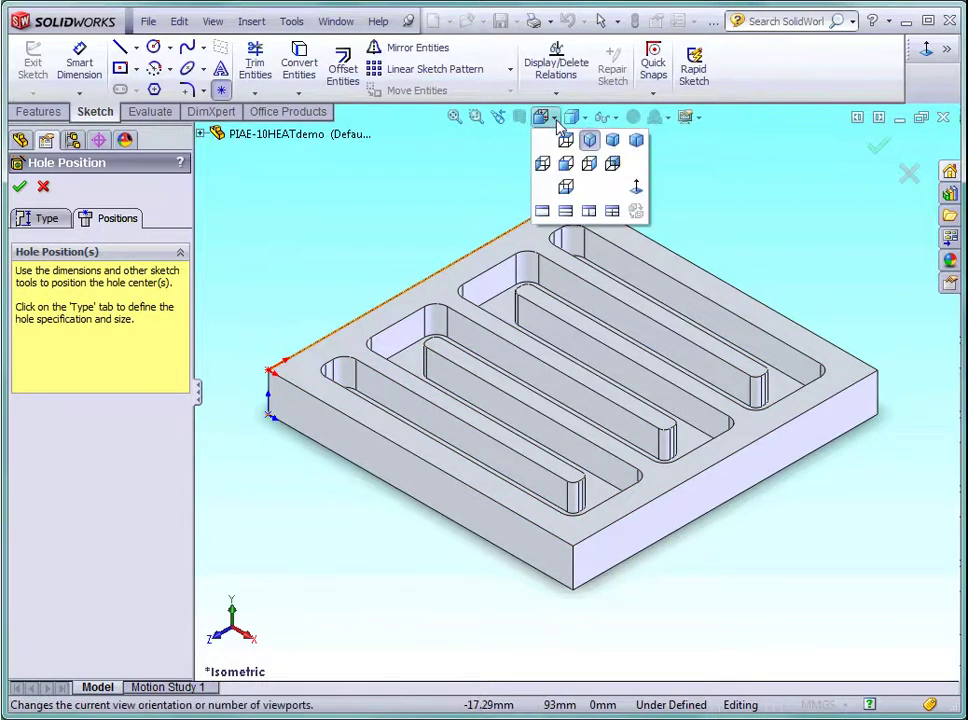
pyautogui.click(566, 140)
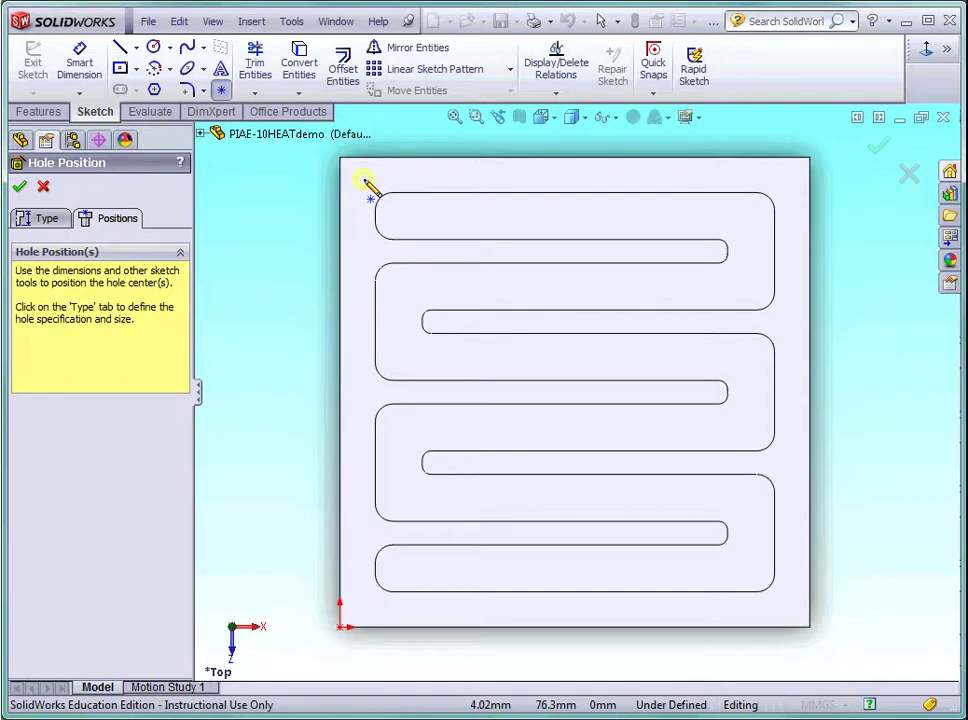
# Dimension the hole centre 3 mm from the plate's left edge.
pyautogui.click(79, 62)
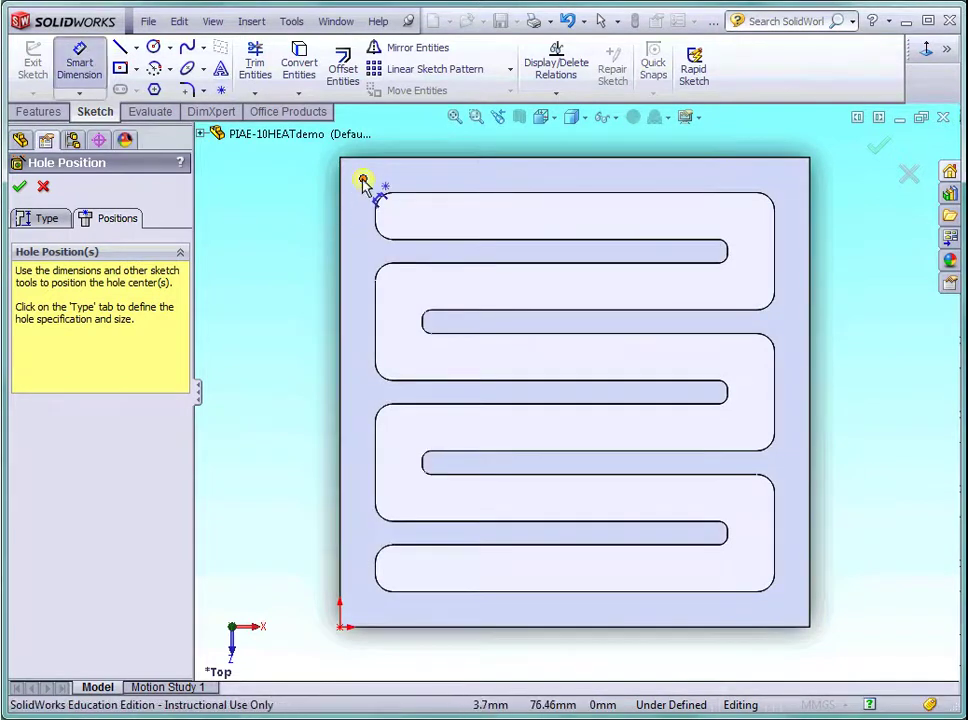
pyautogui.click(363, 180)
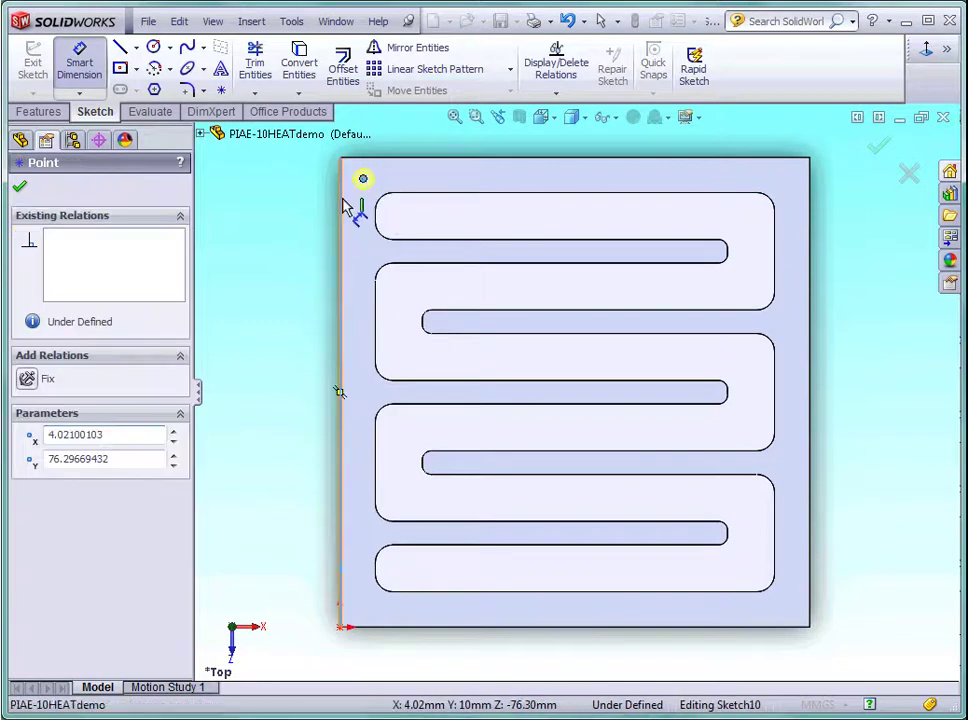
pyautogui.click(345, 208)
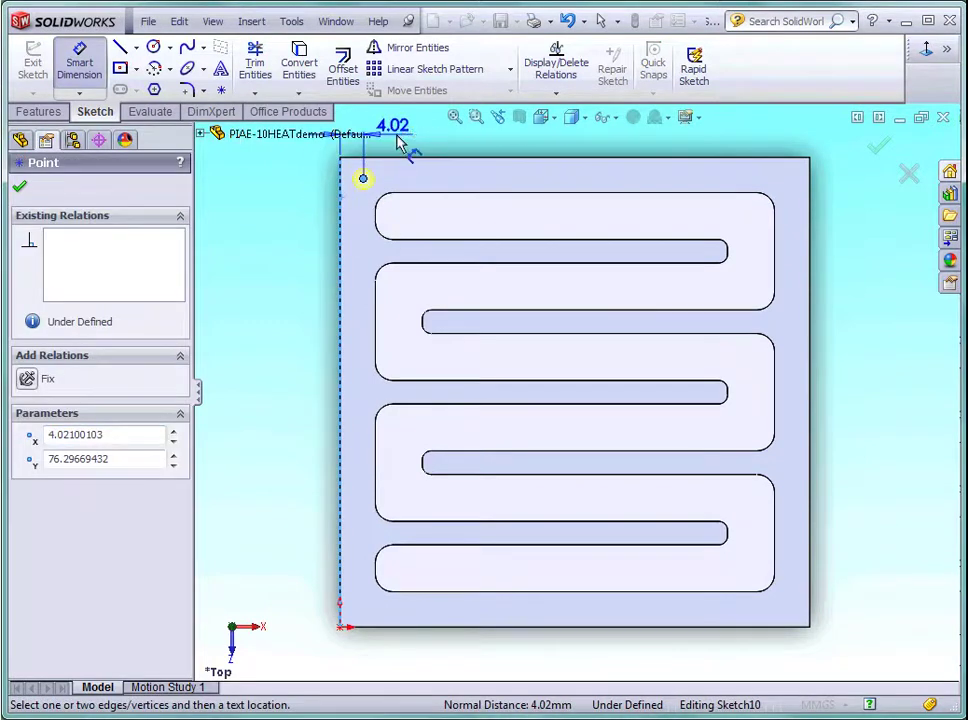
pyautogui.click(385, 140)
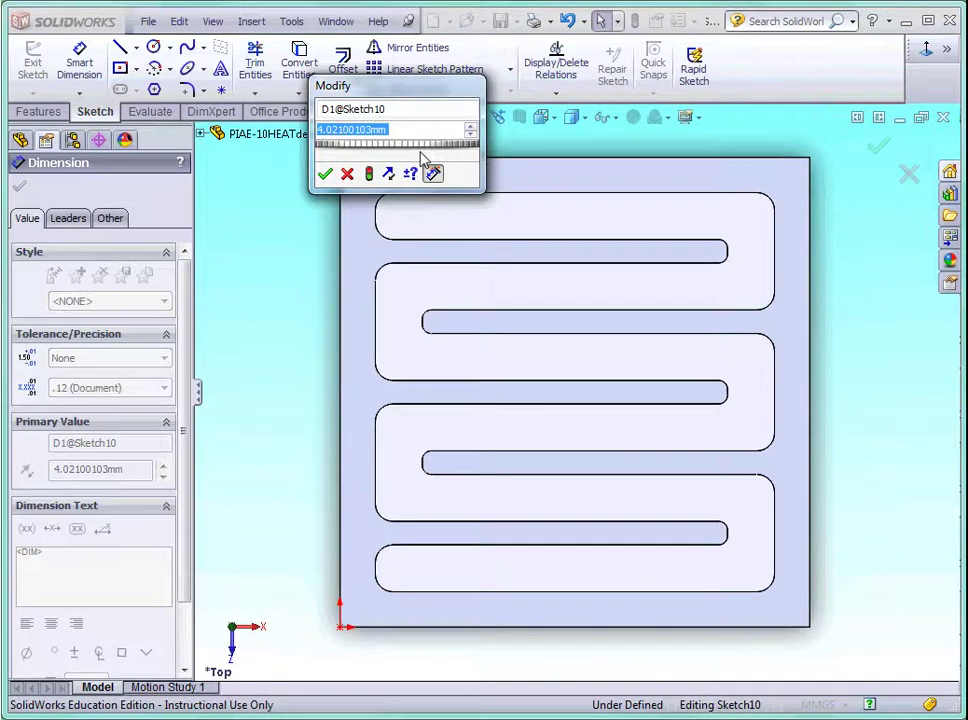
pyautogui.write('3')
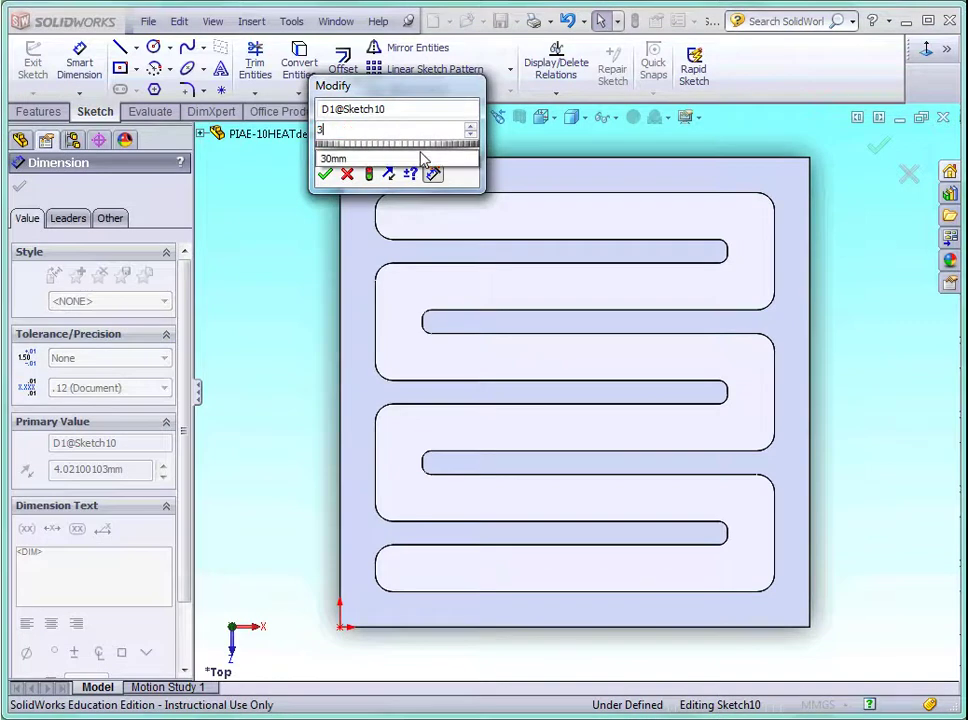
pyautogui.press('Return')
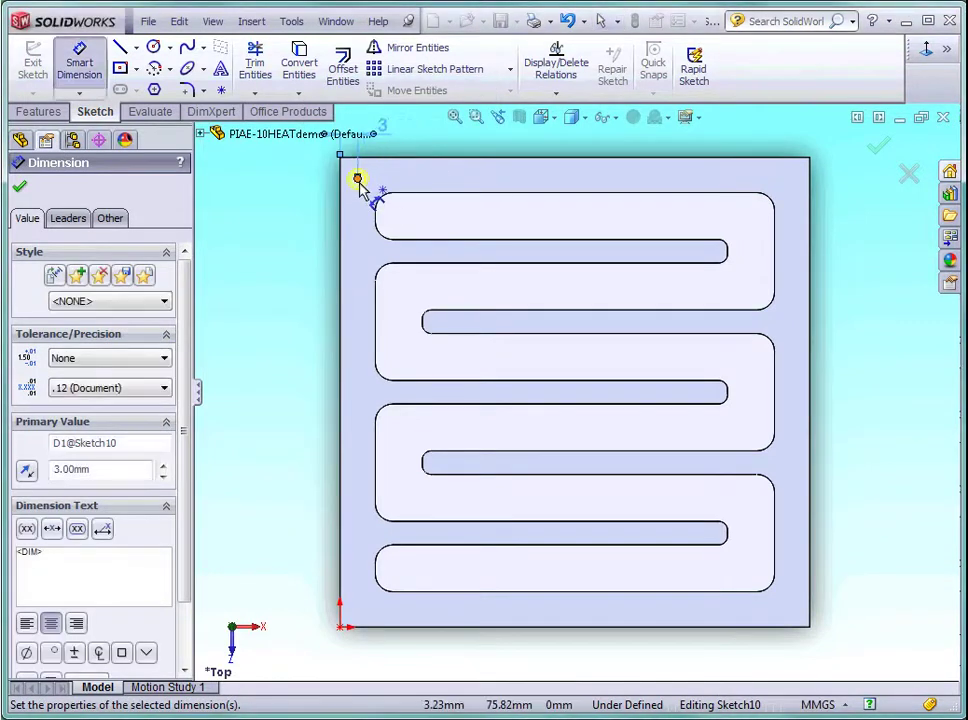
# Dimension the hole centre 3 mm from the plate's upper edge and finish the tapped hole.
pyautogui.click(359, 180)
pyautogui.click(375, 160)
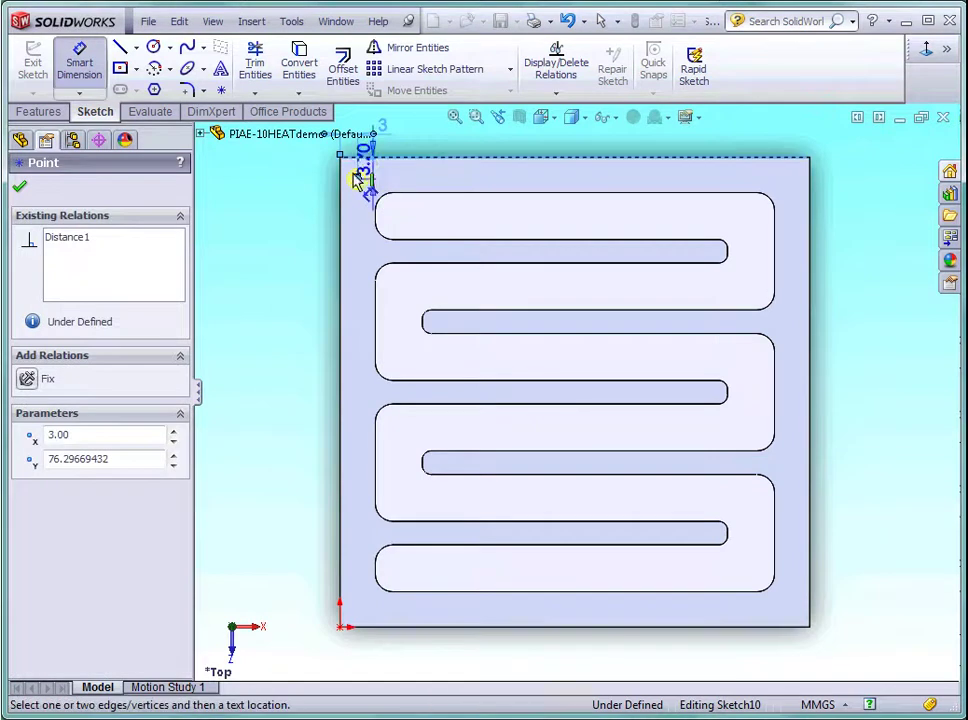
pyautogui.click(286, 205)
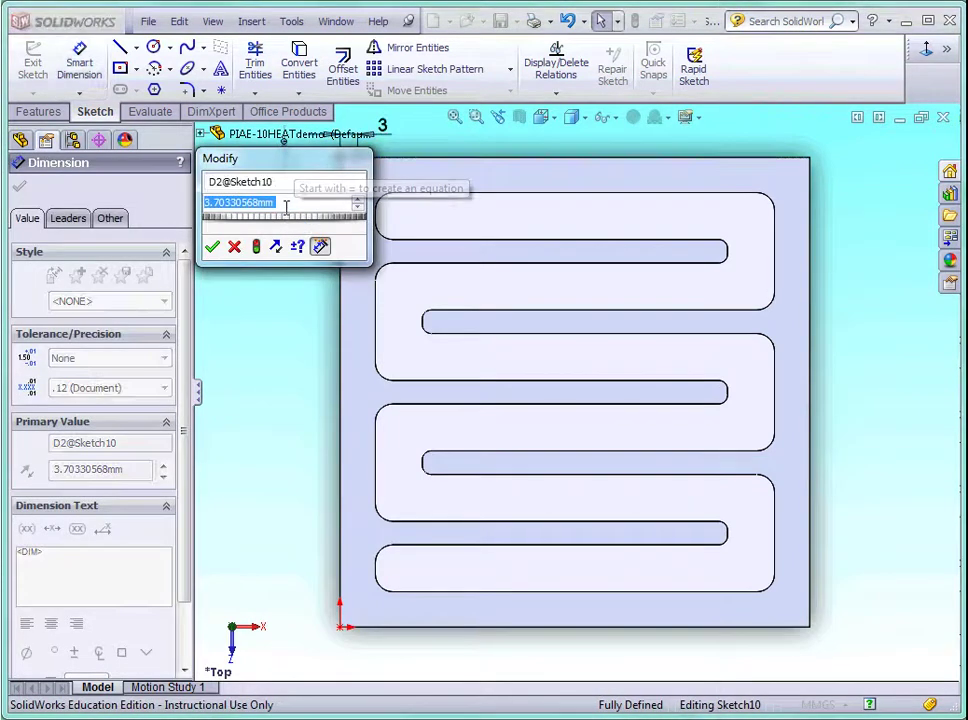
pyautogui.write('3')
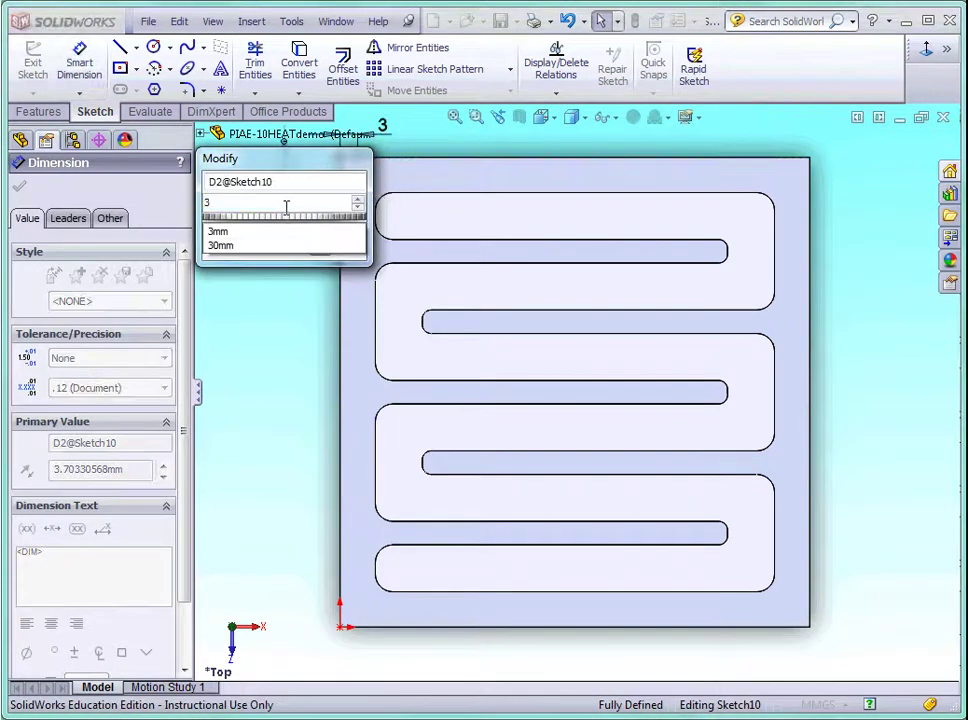
pyautogui.press('Return')
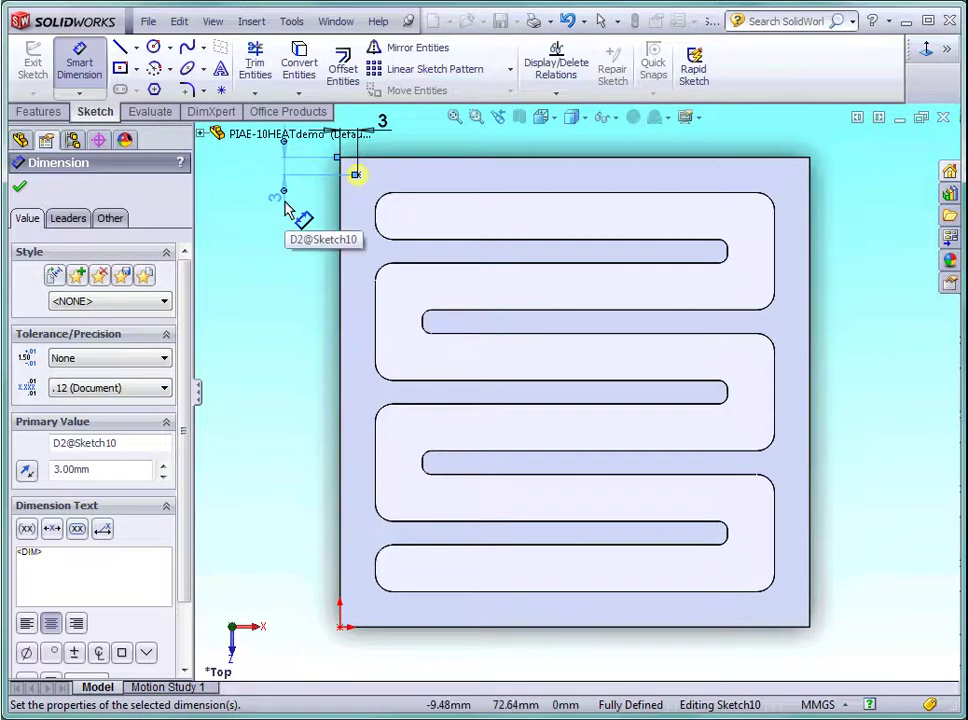
pyautogui.click(21, 189)
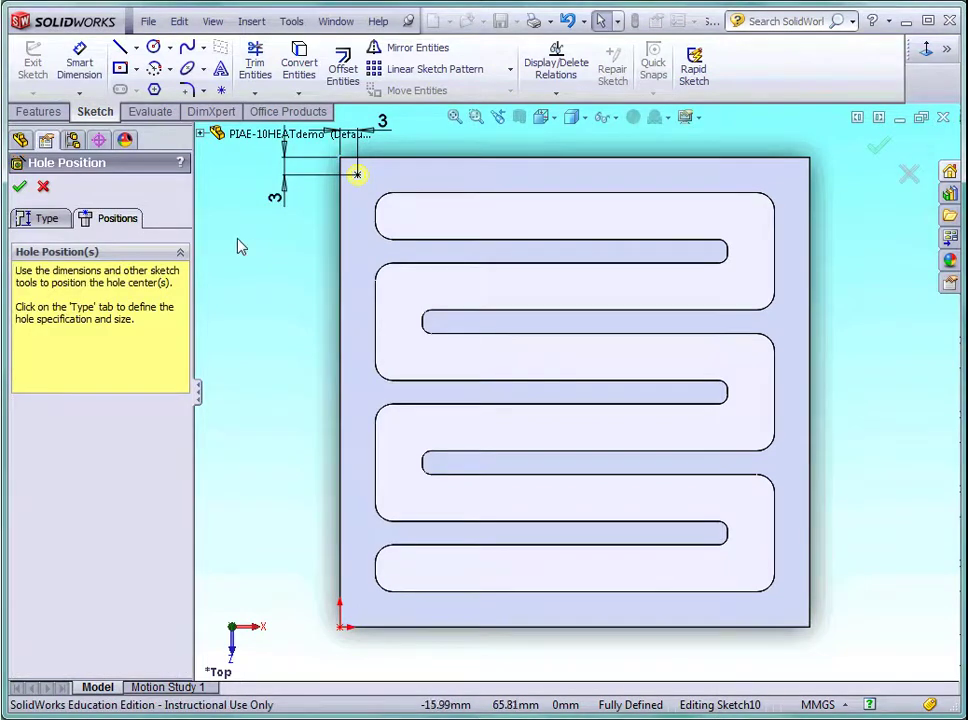
pyautogui.click(21, 188)
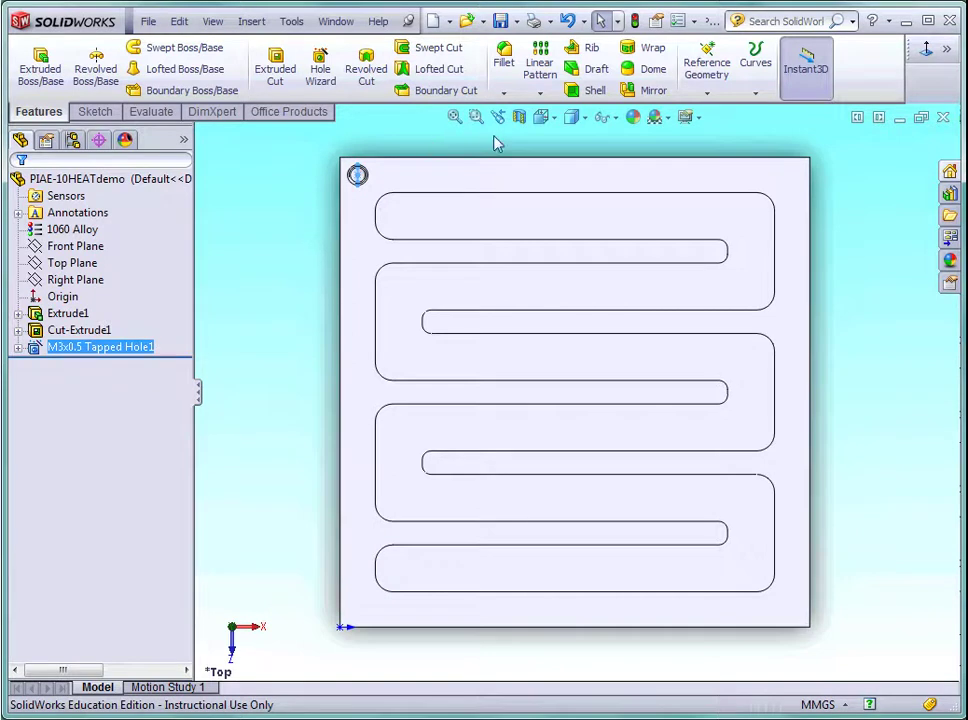
pyautogui.click(556, 119)
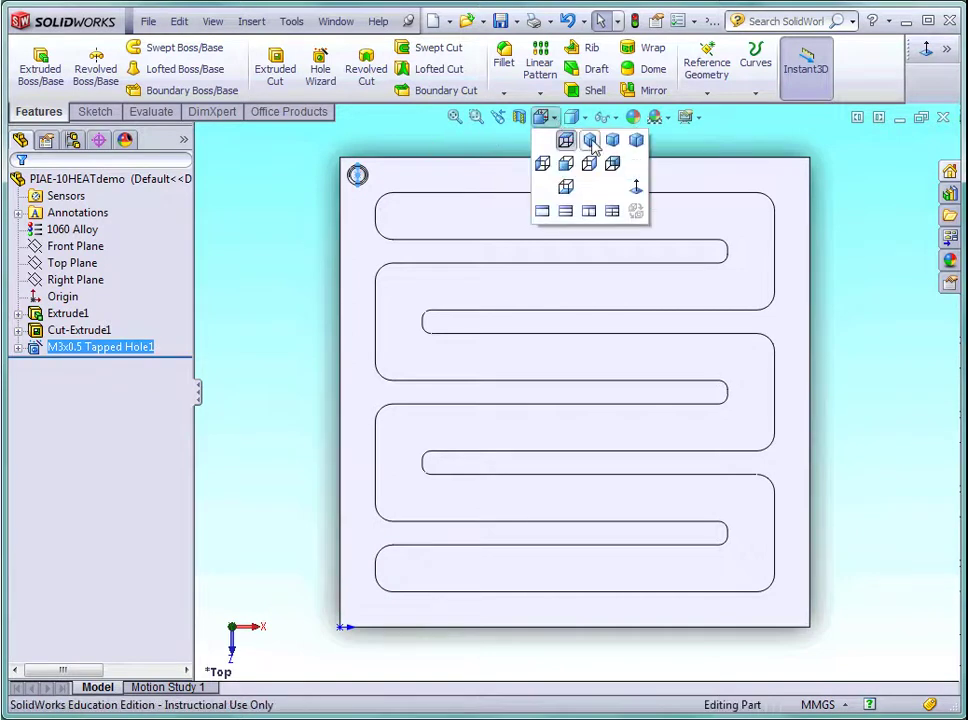
pyautogui.click(588, 140)
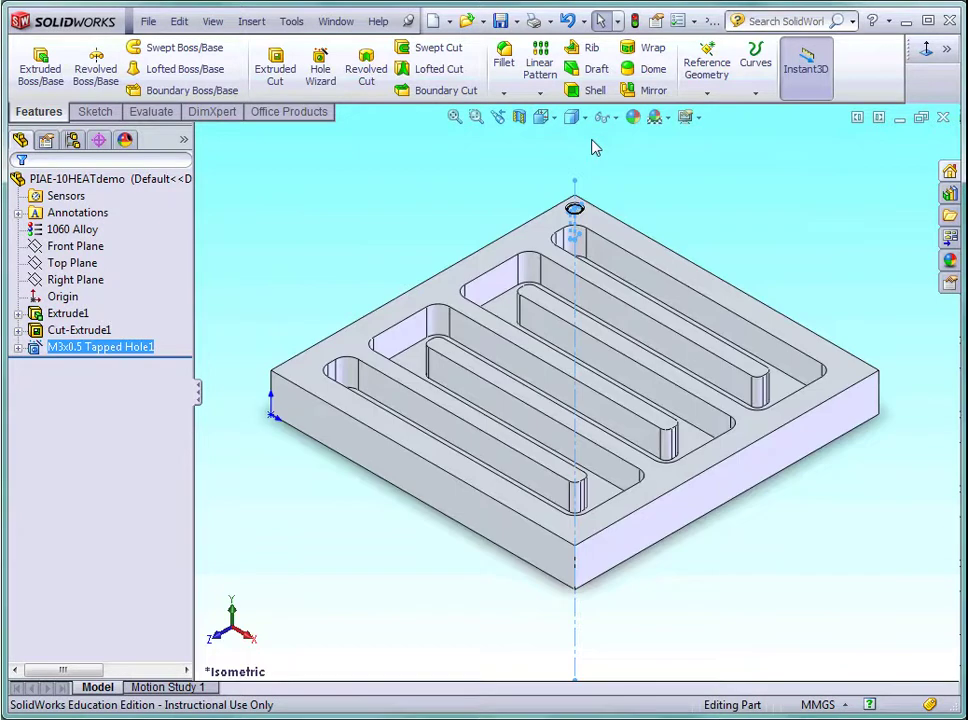
pyautogui.click(416, 223)
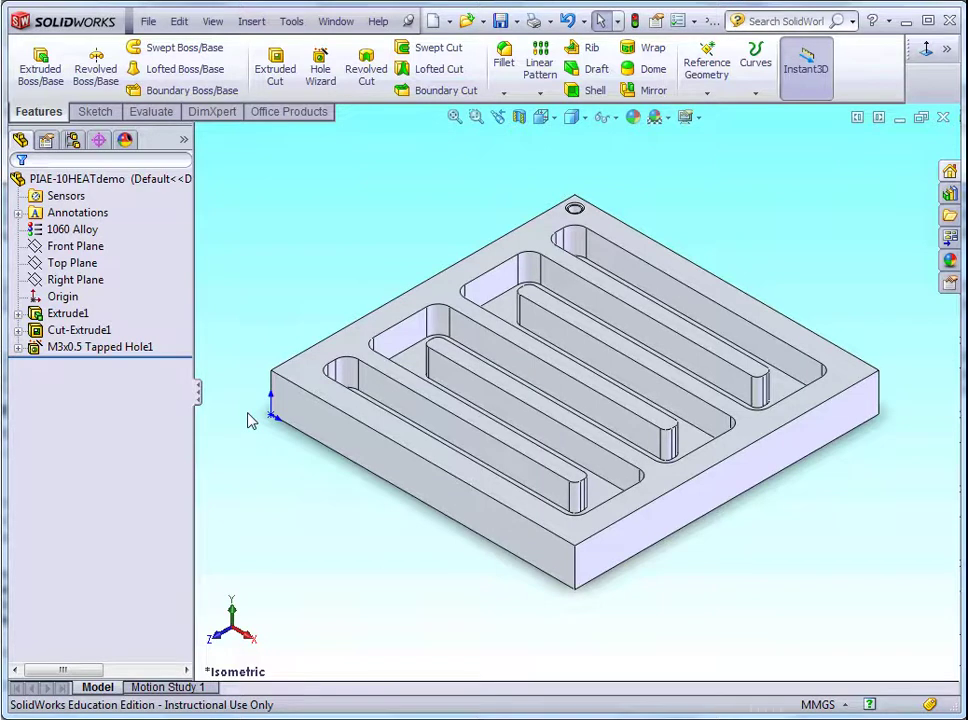
# Delete the M3x0.5 tapped hole feature together with its dependent sketches and thread.
pyautogui.click(118, 352)
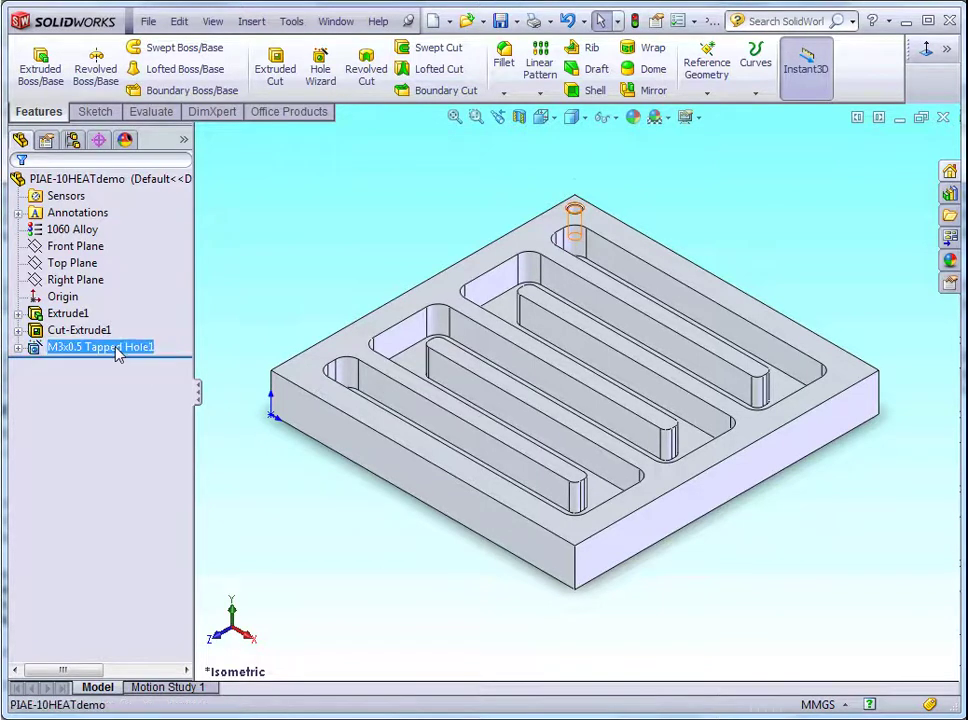
pyautogui.rightClick(118, 352)
pyautogui.click(163, 432)
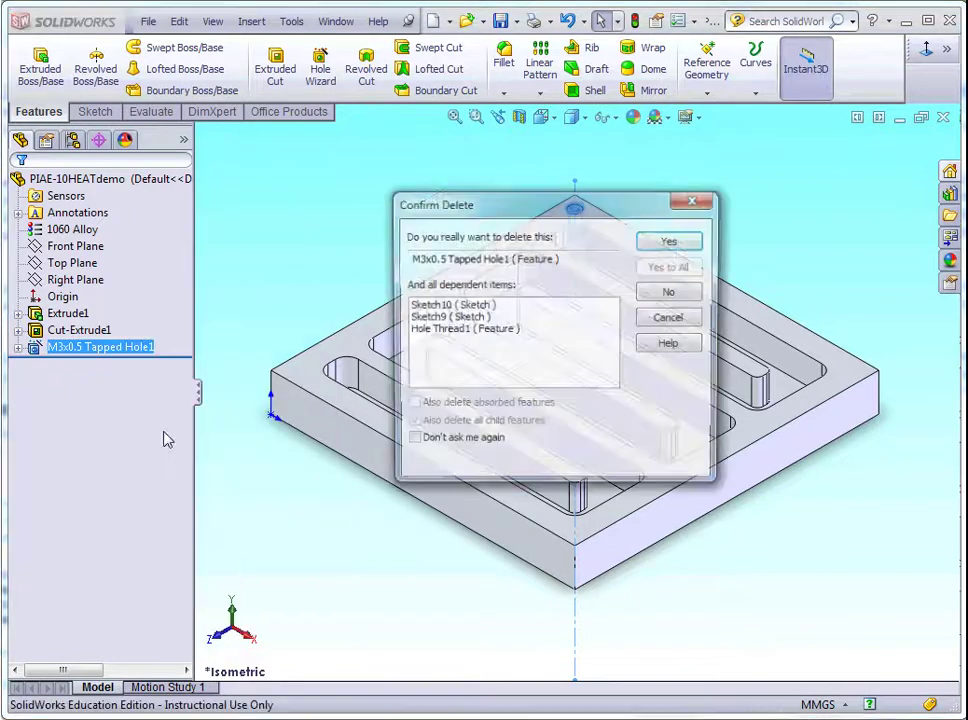
pyautogui.click(667, 241)
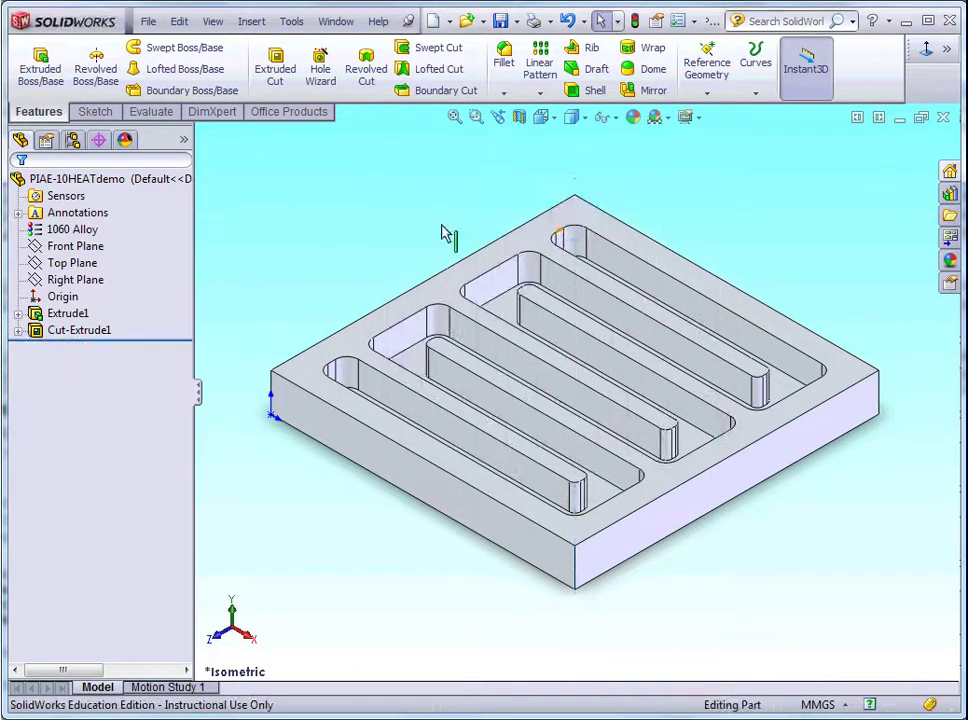
# Sketch a point on the plate's top face, about 4.3 mm from the left edge and 3.7 mm from the upper edge in Top view.
pyautogui.click(110, 113)
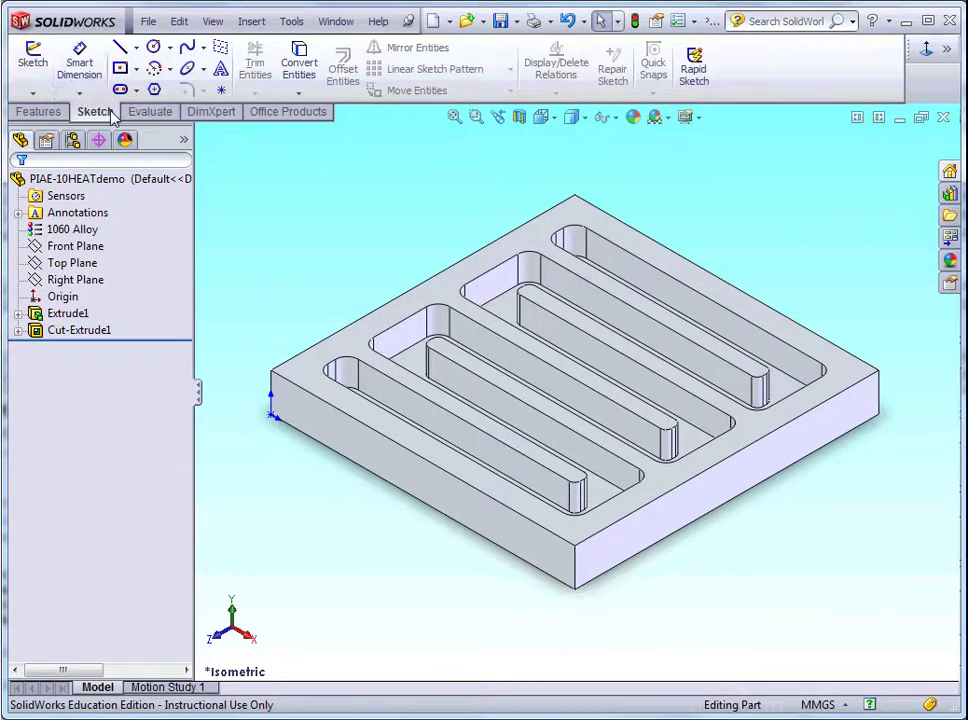
pyautogui.click(33, 55)
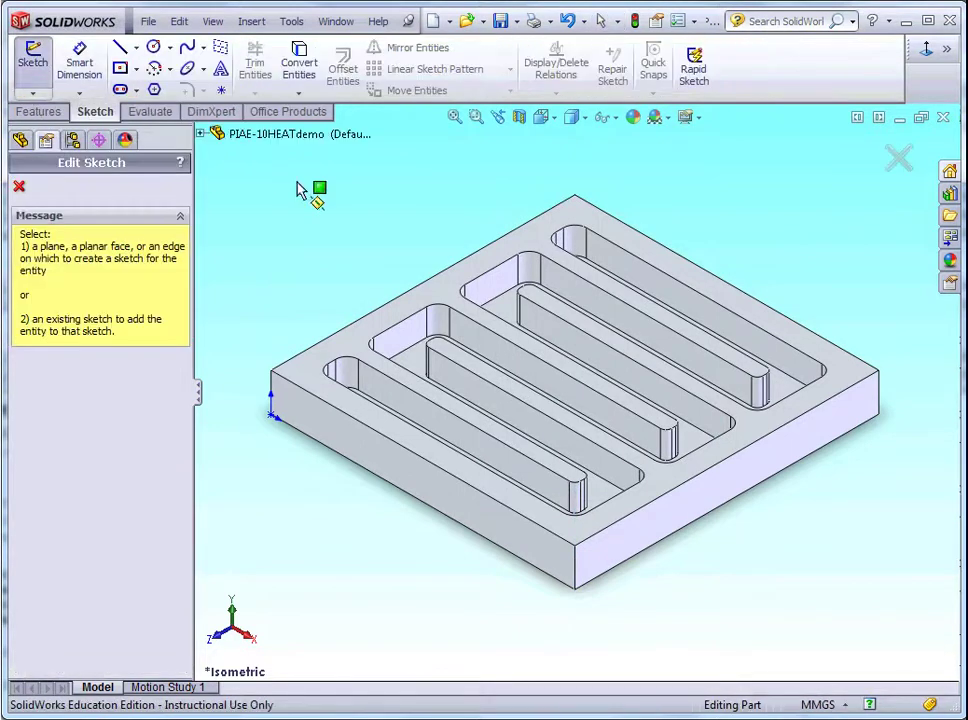
pyautogui.click(577, 218)
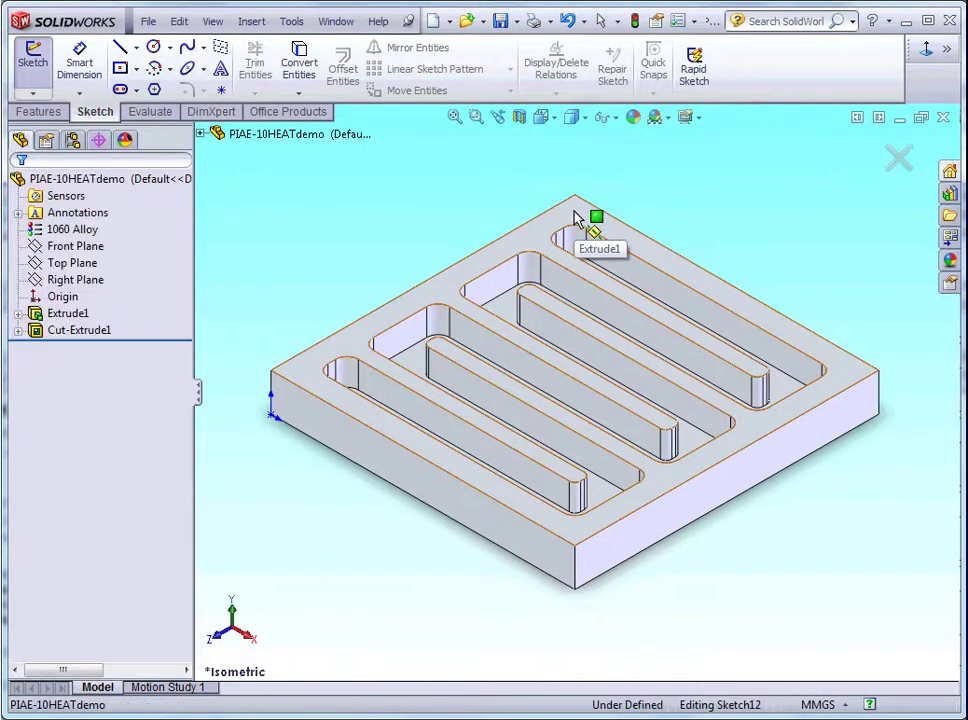
pyautogui.click(555, 117)
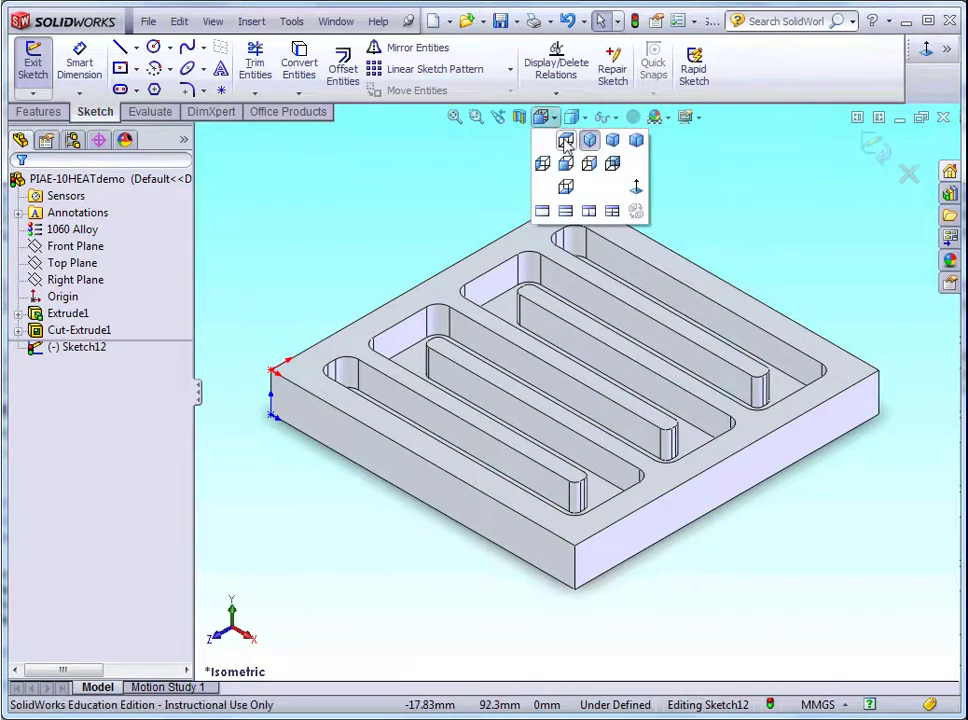
pyautogui.click(565, 142)
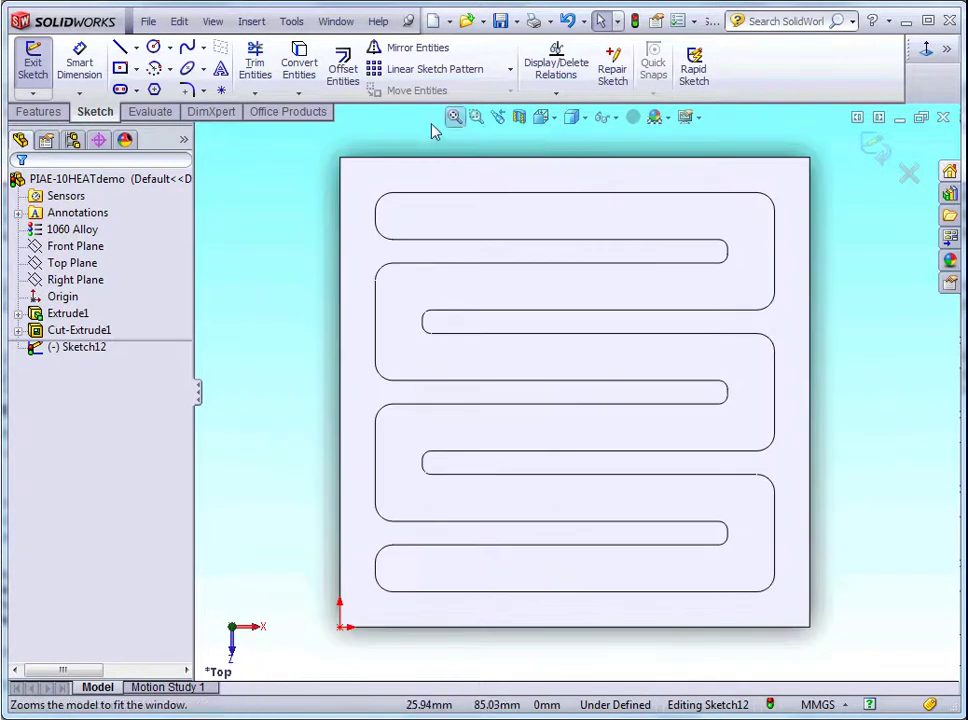
pyautogui.click(222, 91)
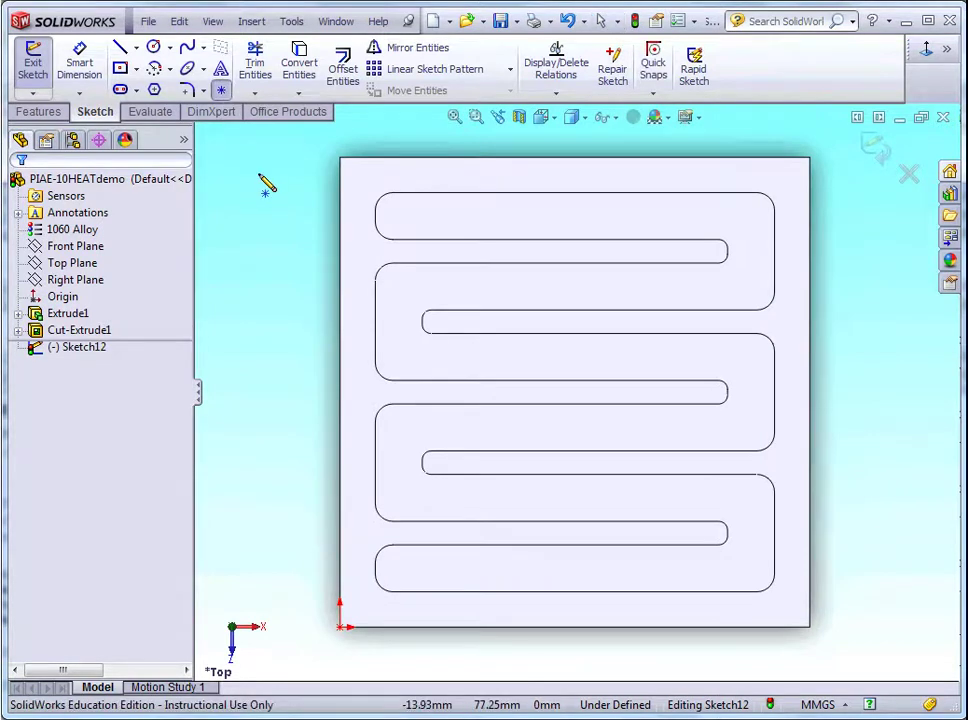
pyautogui.click(366, 180)
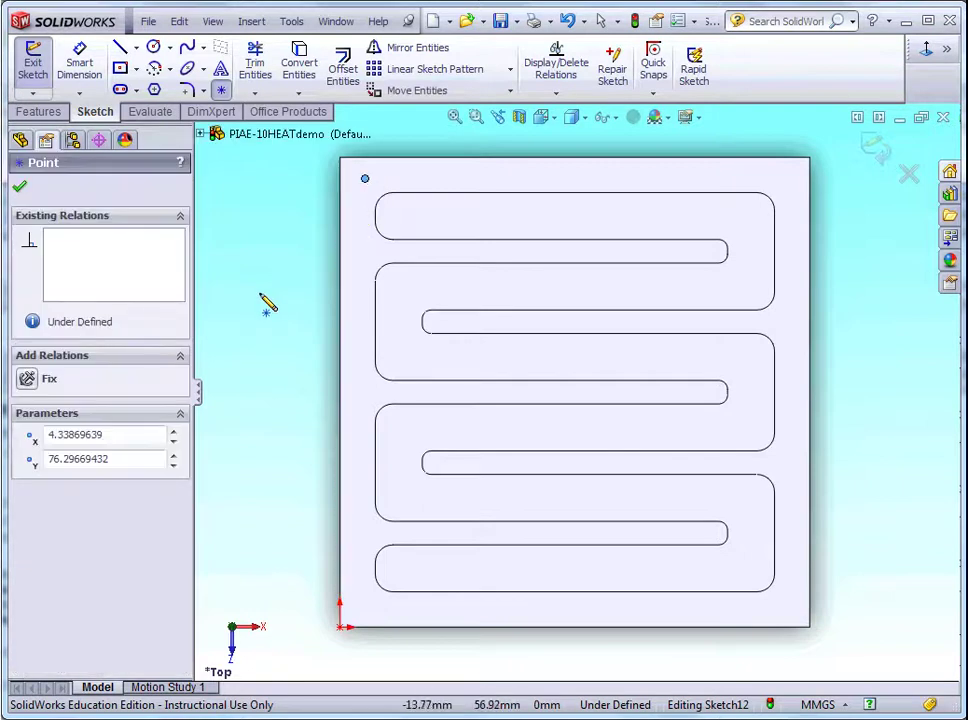
pyautogui.rightClick(285, 291)
pyautogui.click(298, 306)
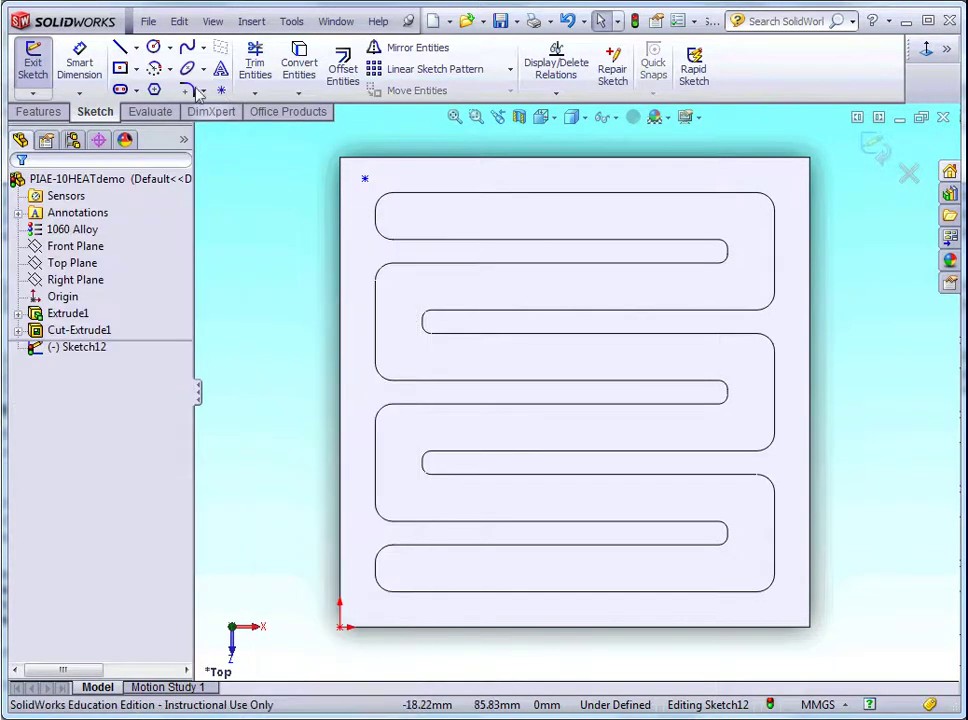
# Dimension the sketched point 3 mm from the plate's left edge.
pyautogui.click(82, 60)
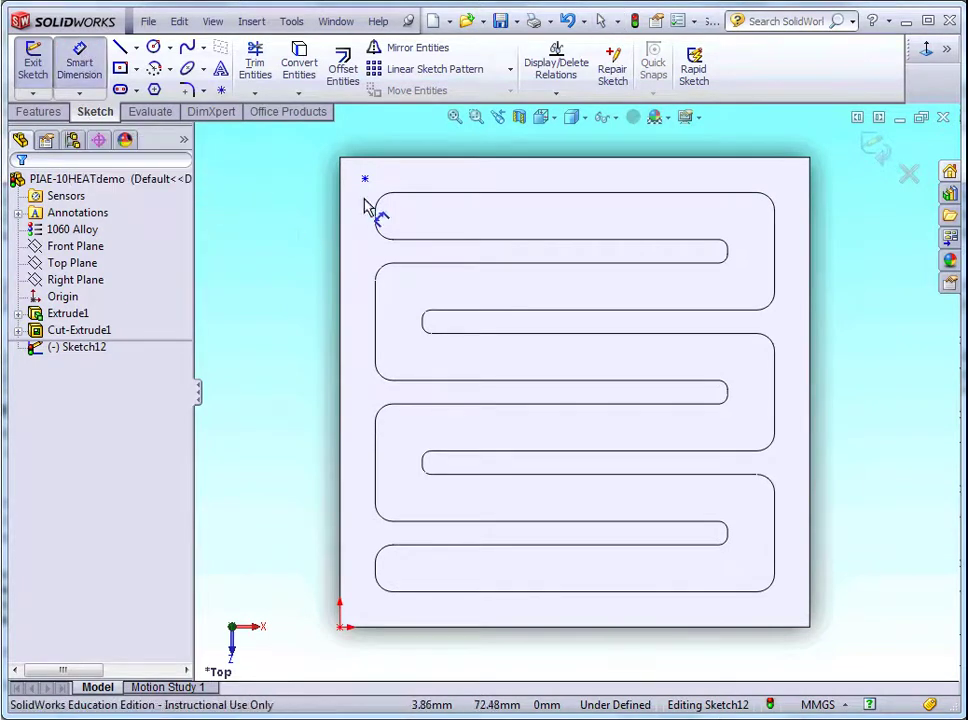
pyautogui.click(365, 179)
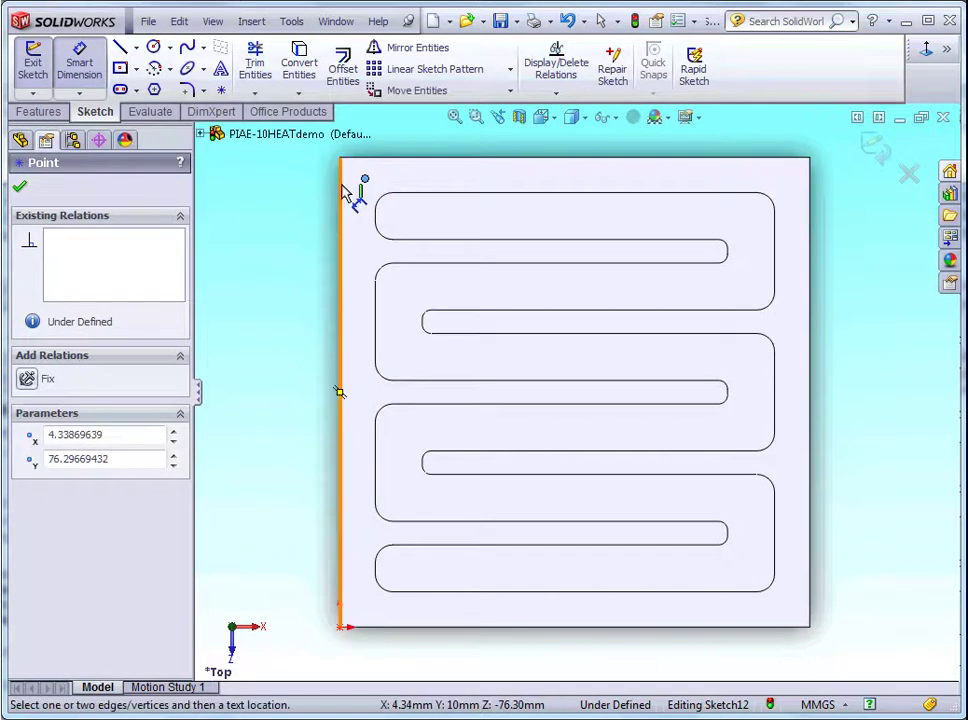
pyautogui.click(342, 190)
pyautogui.click(412, 158)
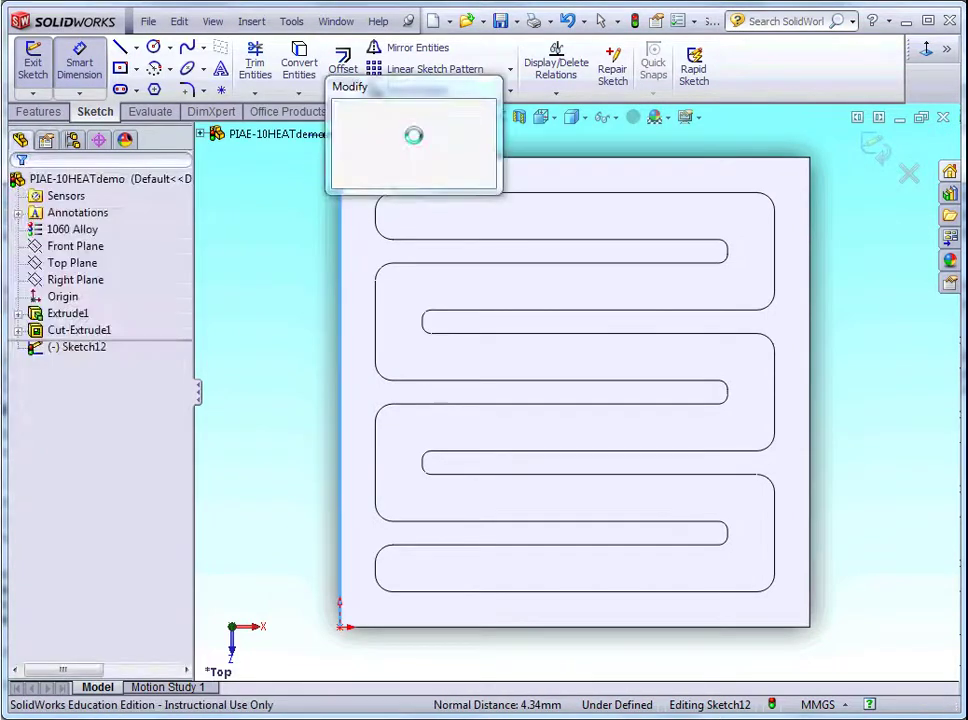
pyautogui.write('3')
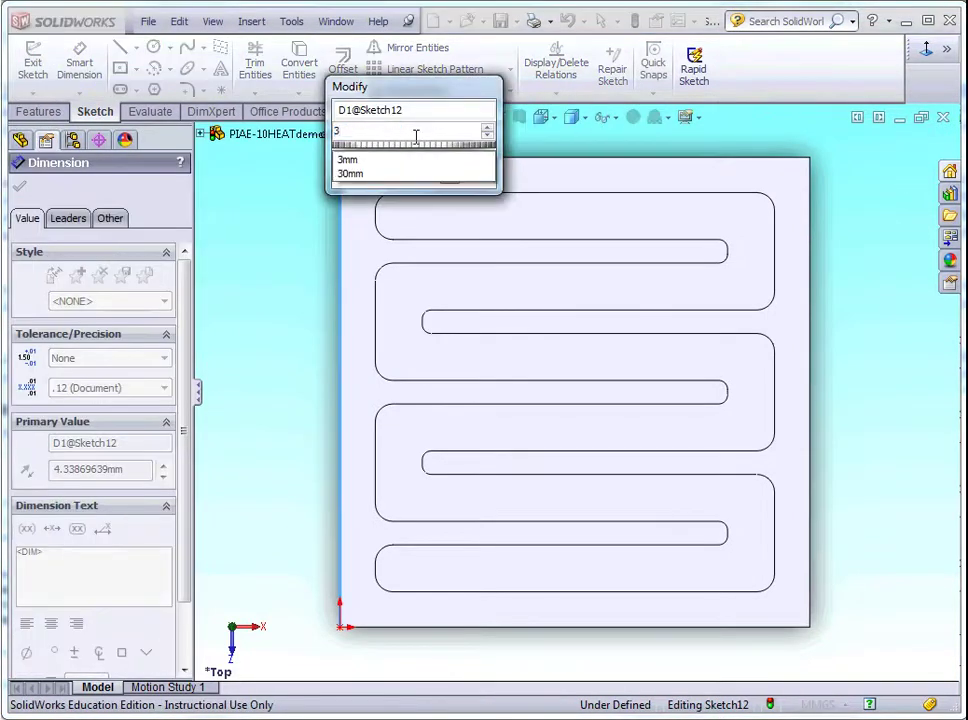
pyautogui.press('Return')
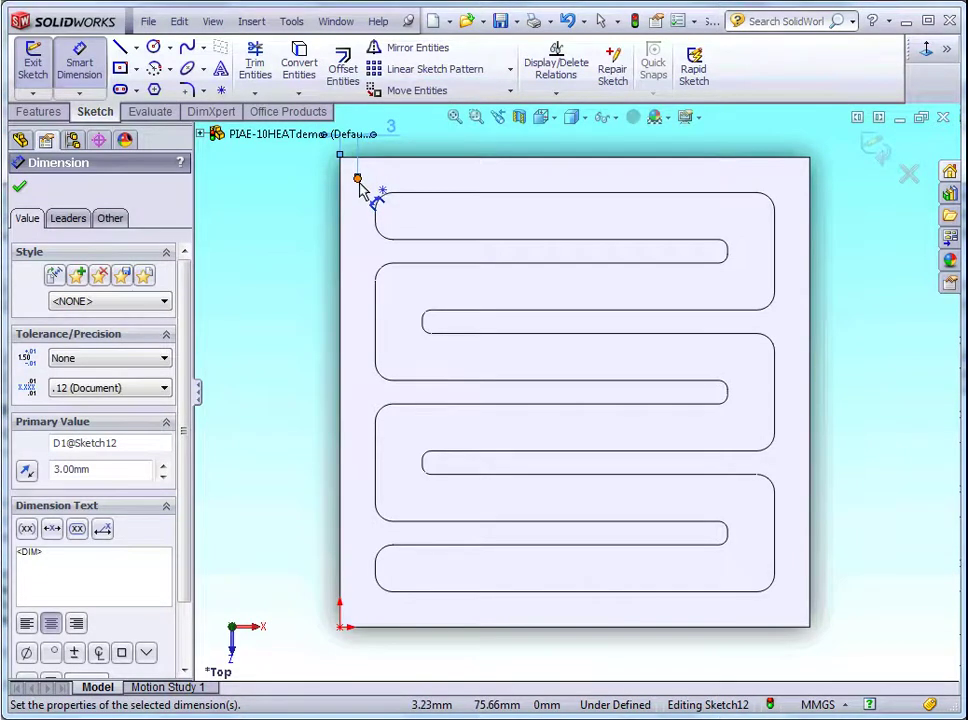
# Dimension the sketched point 3 mm from the plate's upper edge and finish the sketch.
pyautogui.click(358, 180)
pyautogui.click(389, 164)
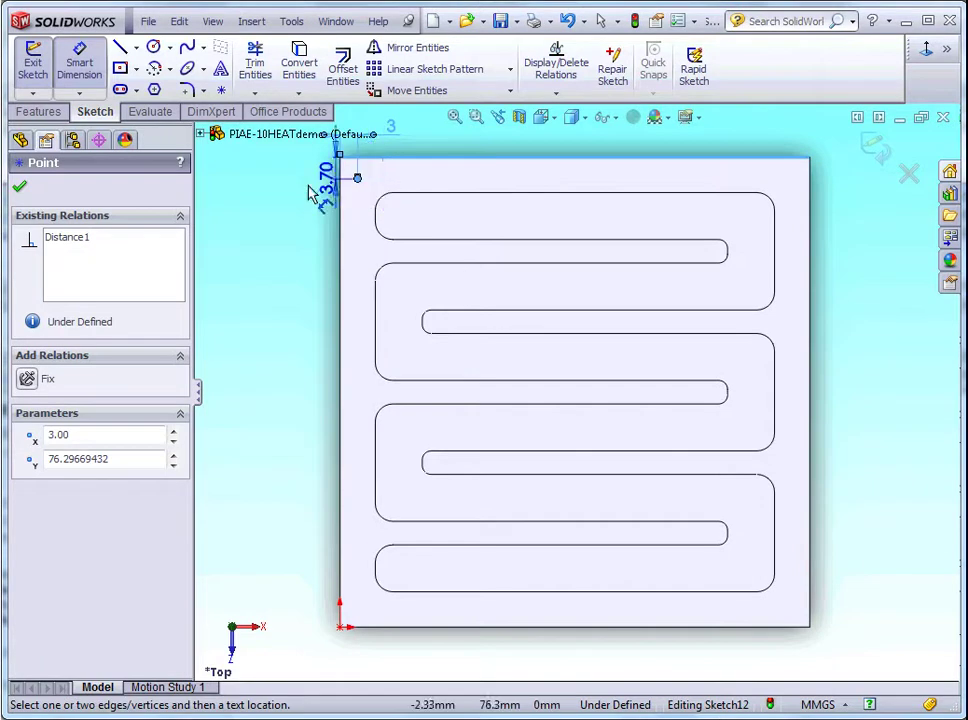
pyautogui.click(280, 190)
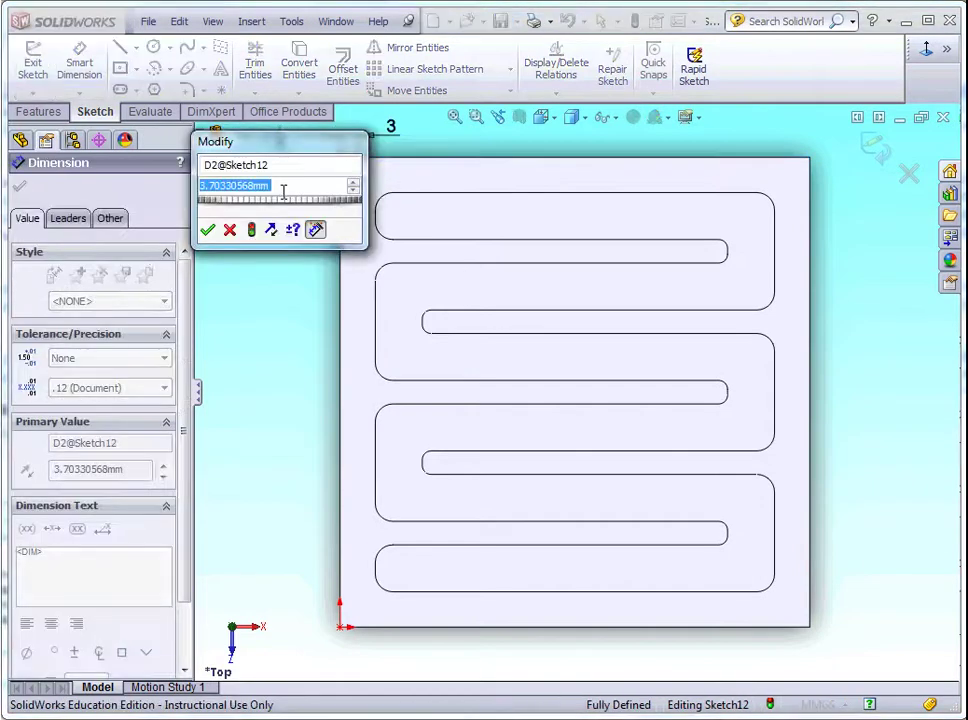
pyautogui.write('3')
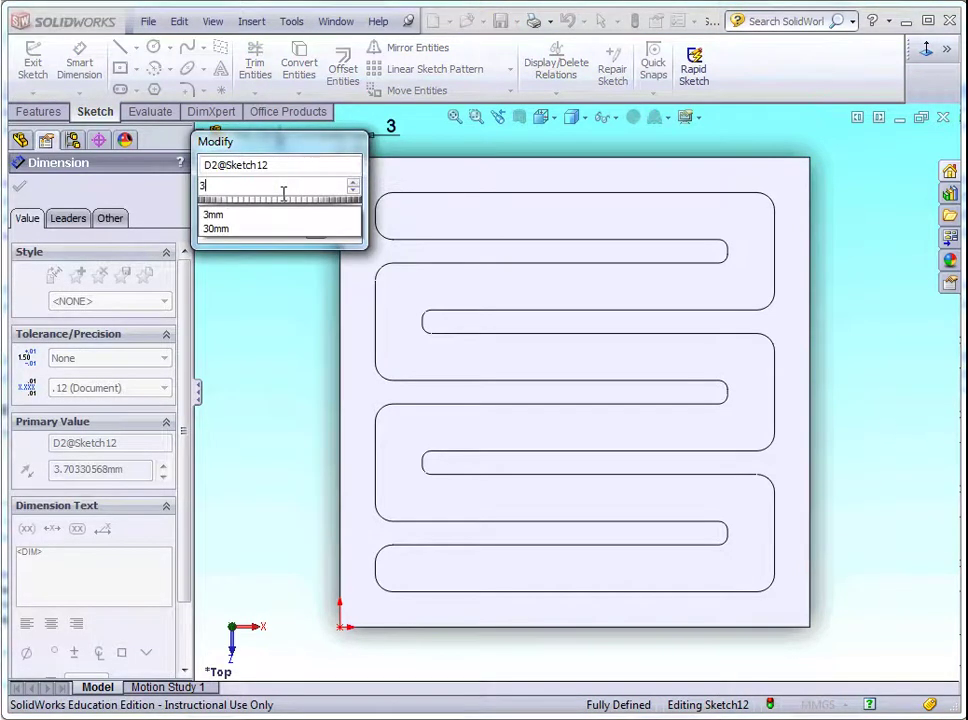
pyautogui.press('Return')
pyautogui.rightClick(268, 292)
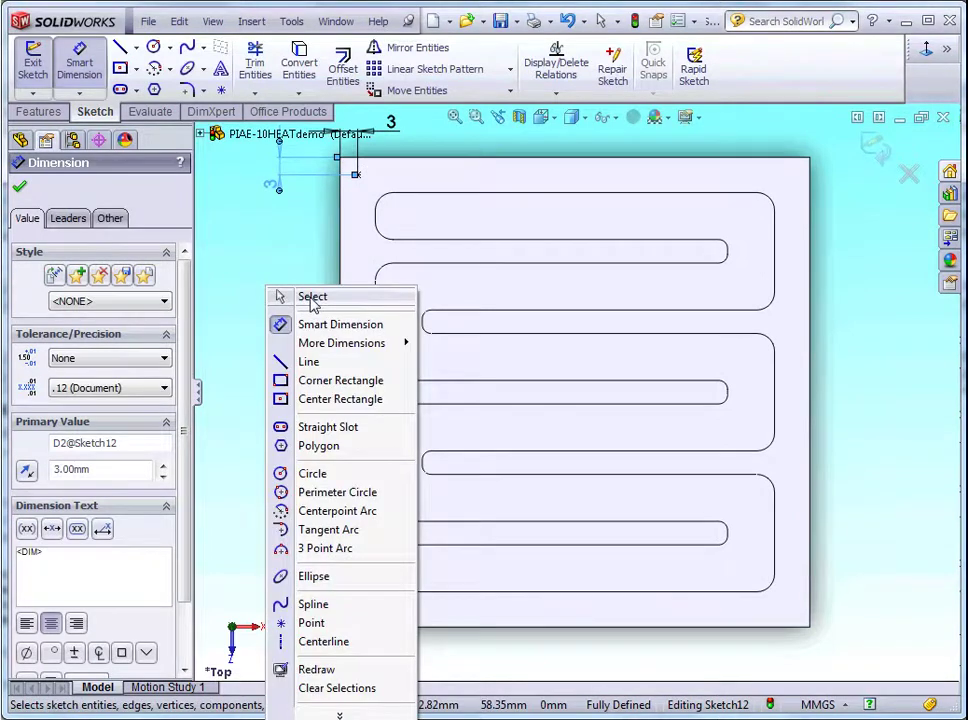
pyautogui.click(313, 299)
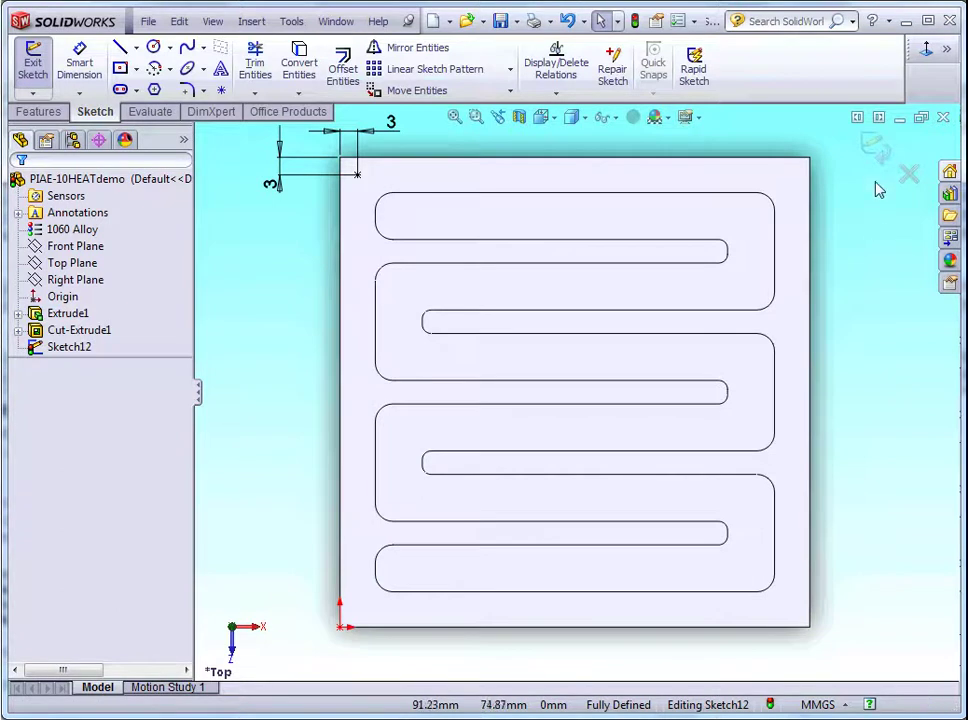
pyautogui.click(876, 149)
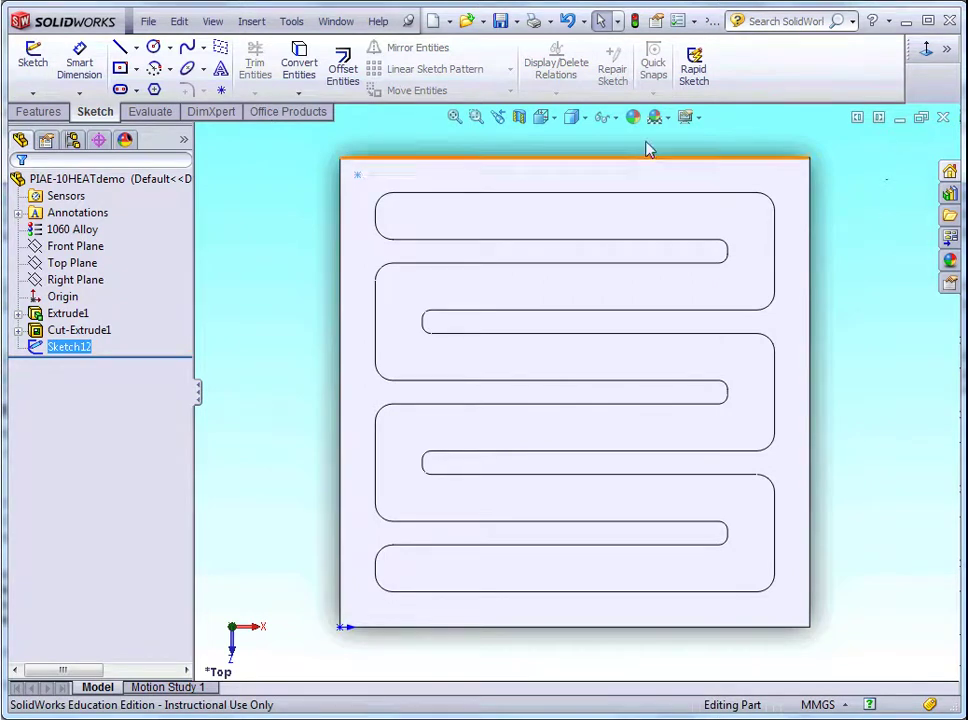
# Create an M3x0.5 bottoming tapped hole with the Hole Wizard, using a 3D sketch to place its centre on the sketched corner point.
pyautogui.click(557, 123)
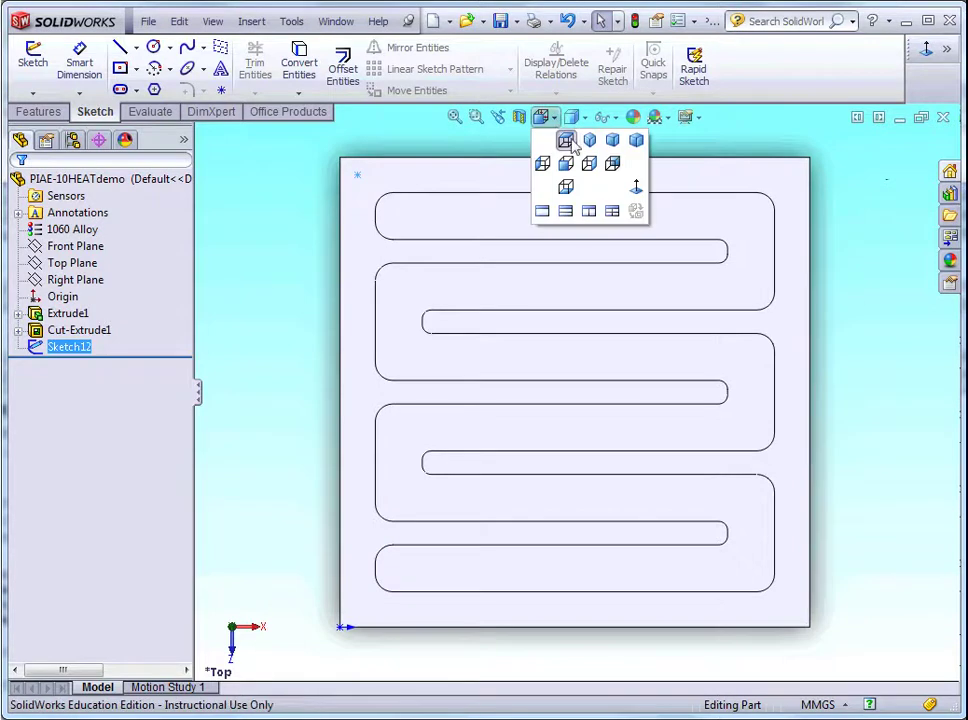
pyautogui.click(591, 143)
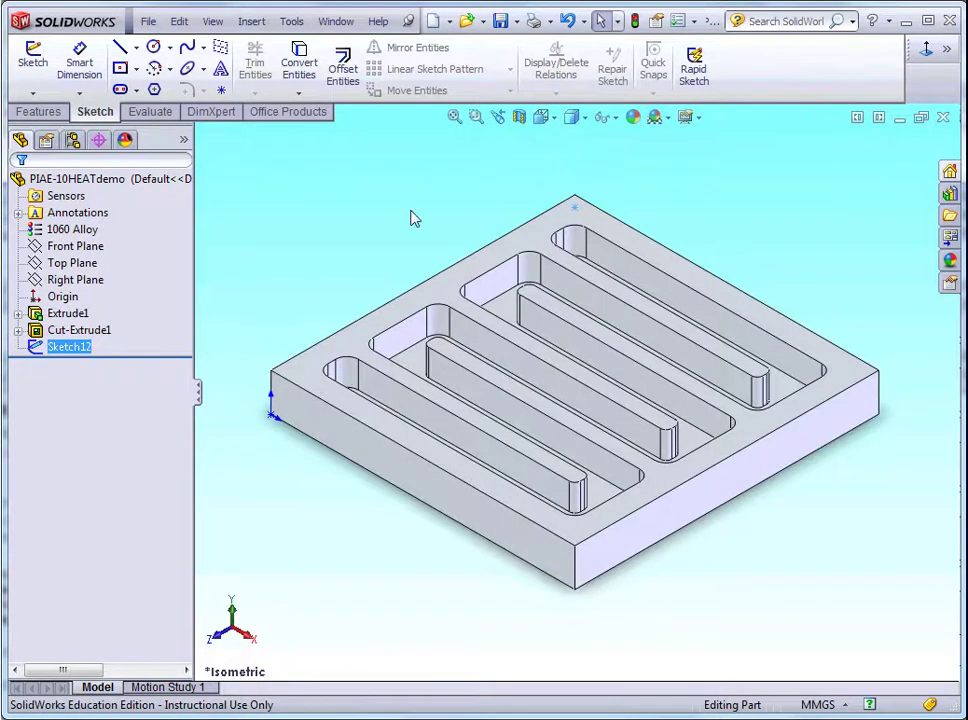
pyautogui.click(38, 112)
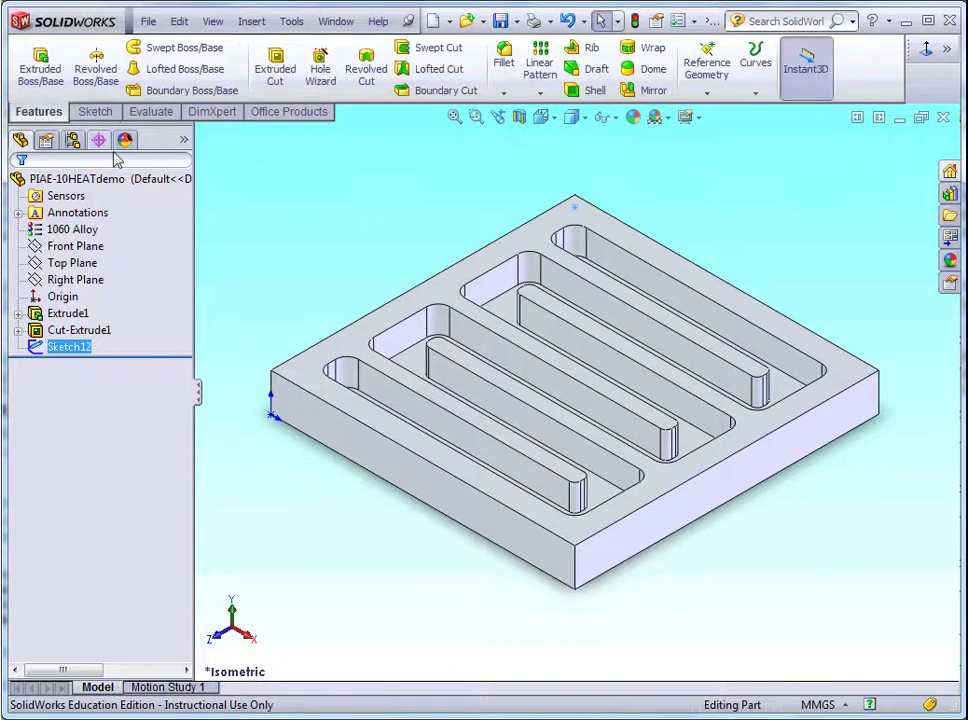
pyautogui.click(320, 68)
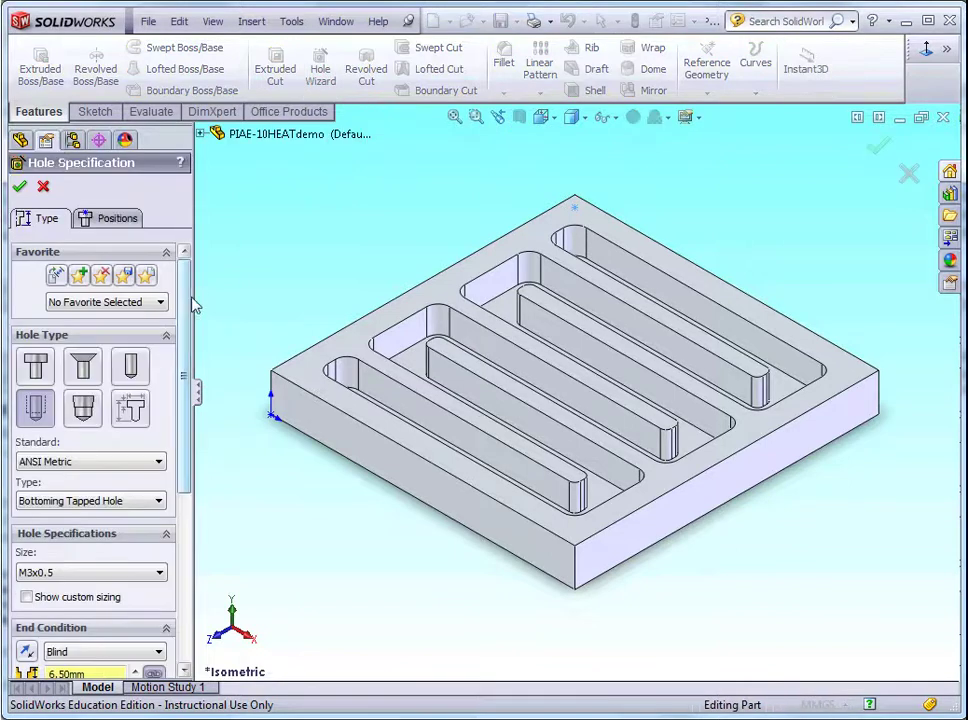
pyautogui.moveTo(186, 308)
pyautogui.mouseDown()
pyautogui.moveTo(184, 486)
pyautogui.moveTo(199, 307)
pyautogui.mouseUp()
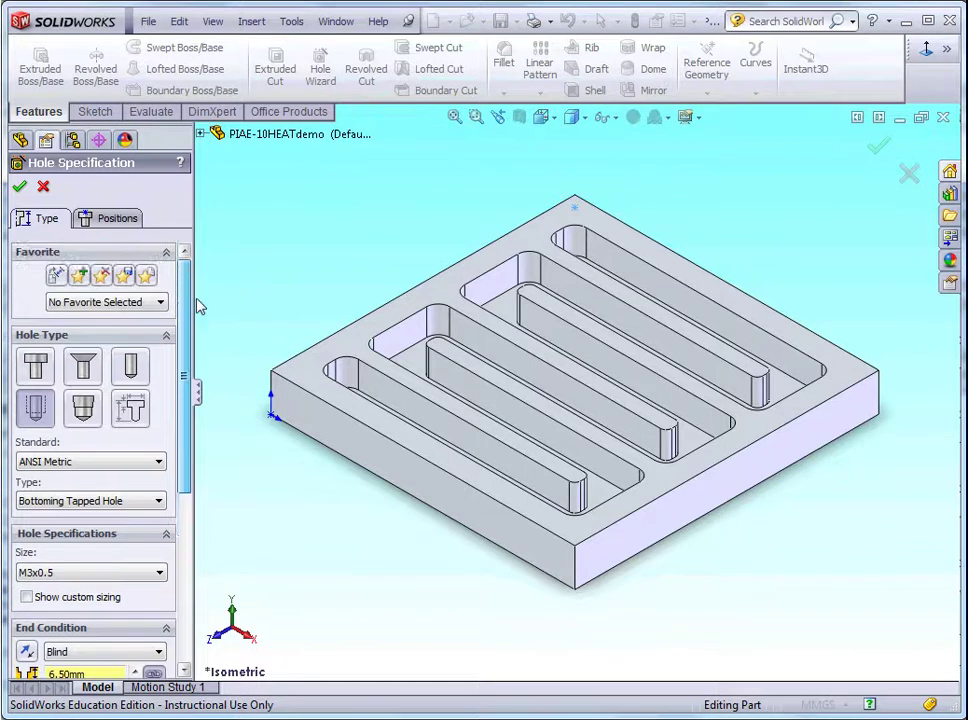
pyautogui.click(116, 220)
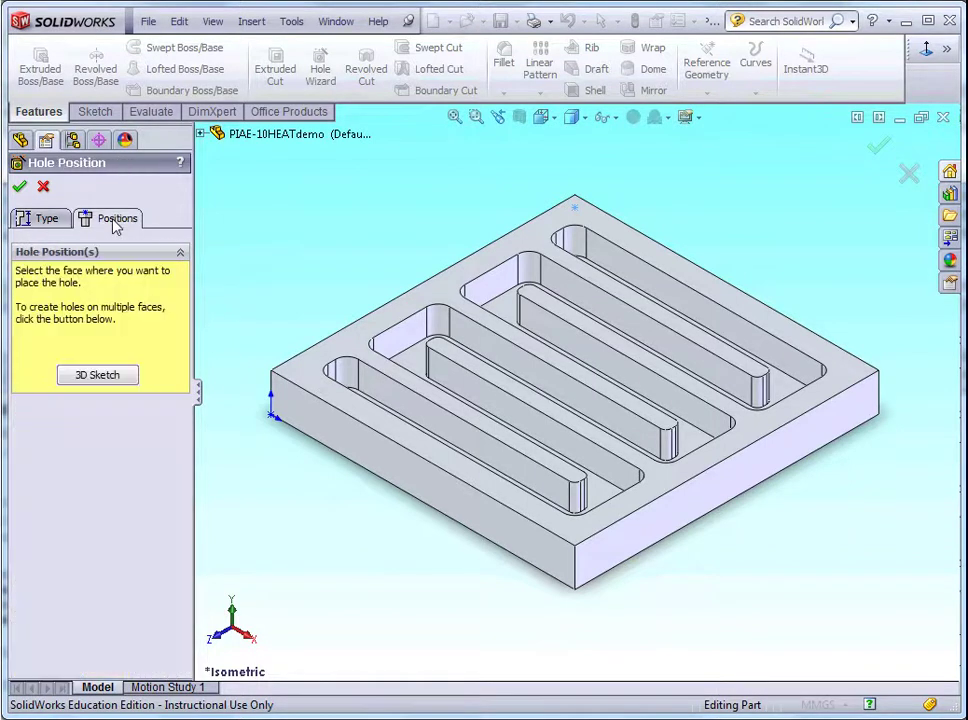
pyautogui.click(92, 380)
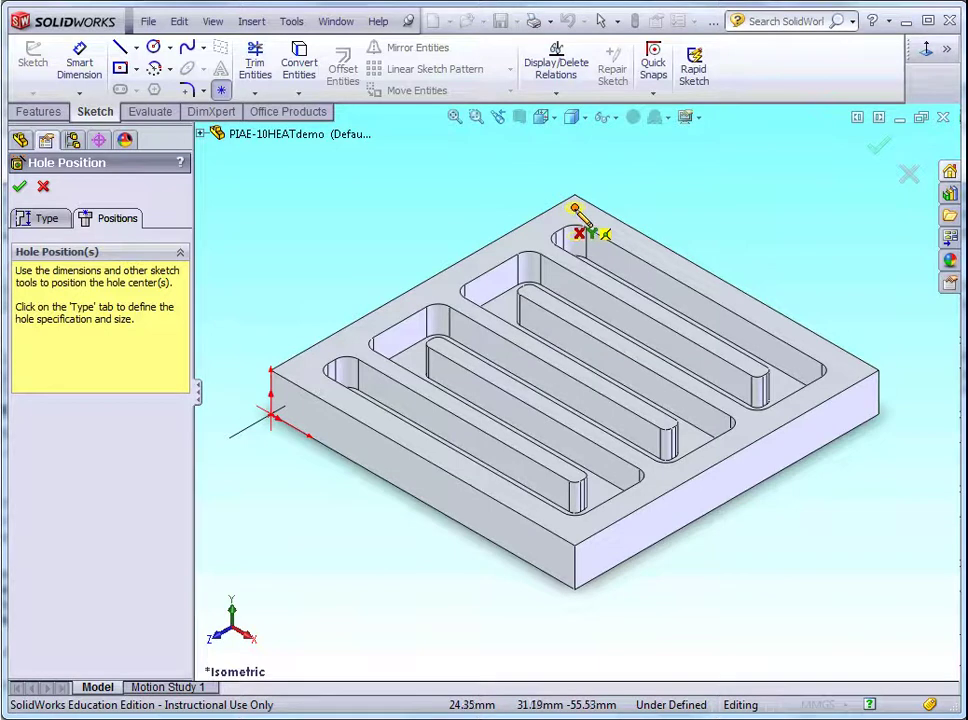
pyautogui.click(575, 209)
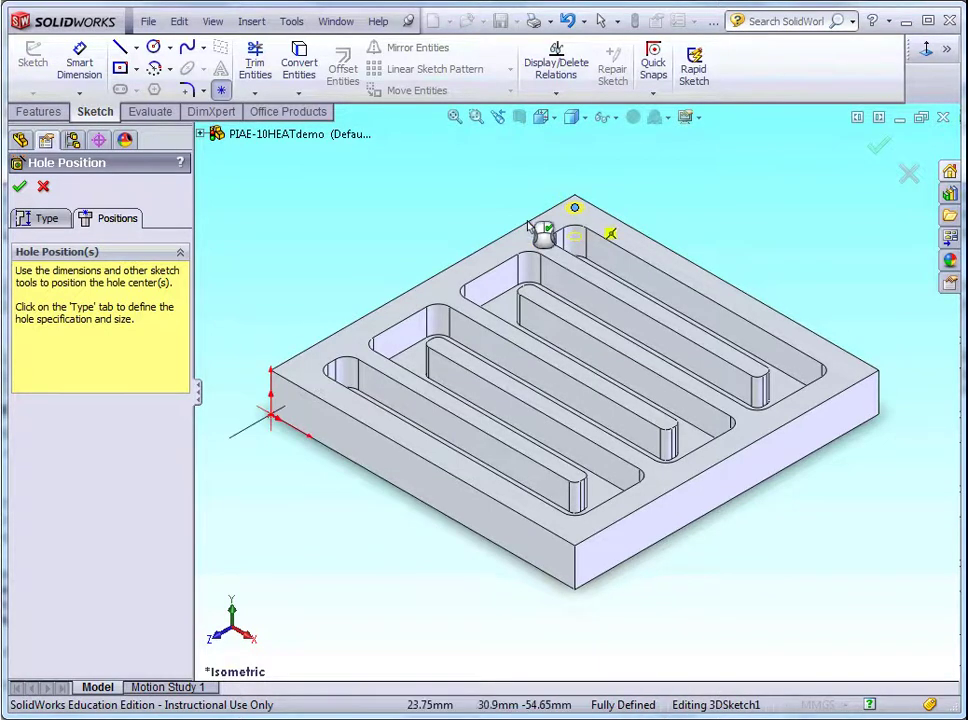
pyautogui.click(21, 189)
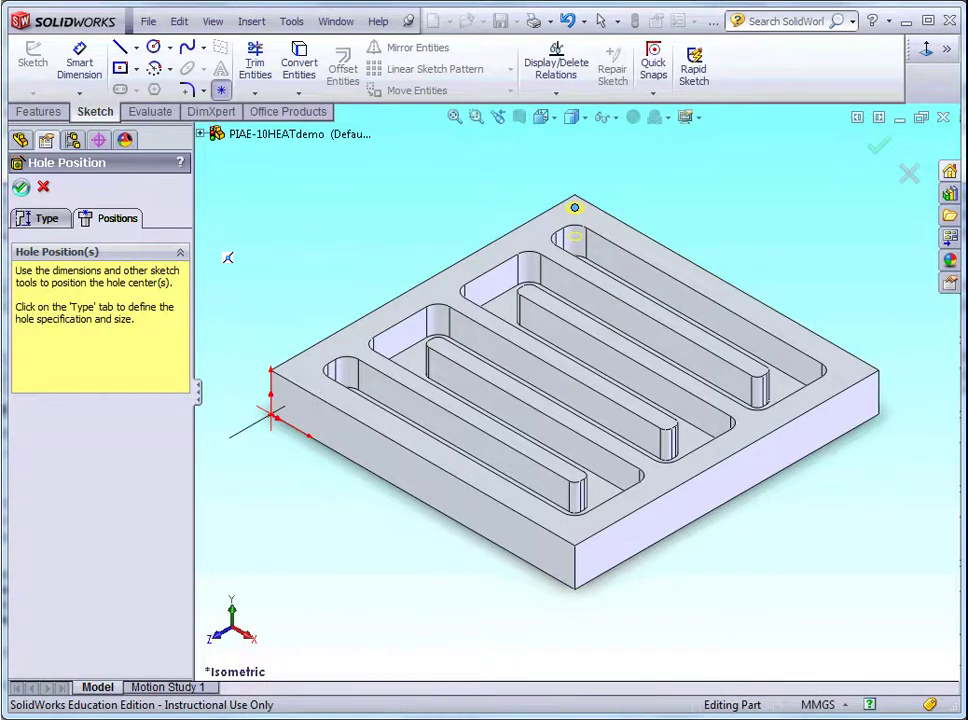
pyautogui.click(398, 230)
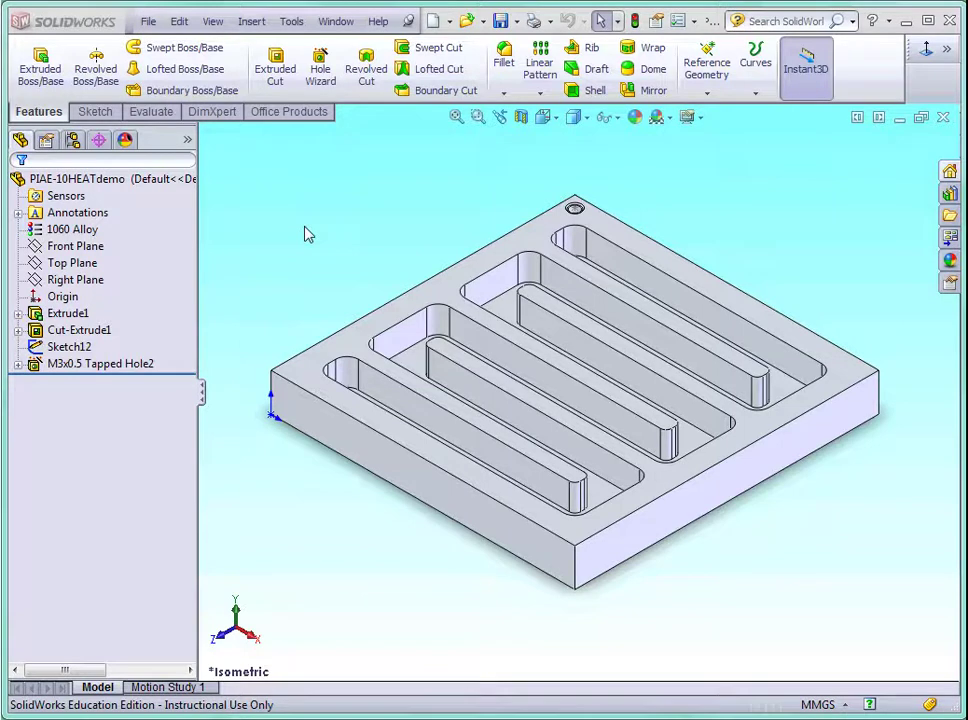
# Start a linear pattern with the M3x0.5 tapped hole as the feature to repeat.
pyautogui.click(540, 68)
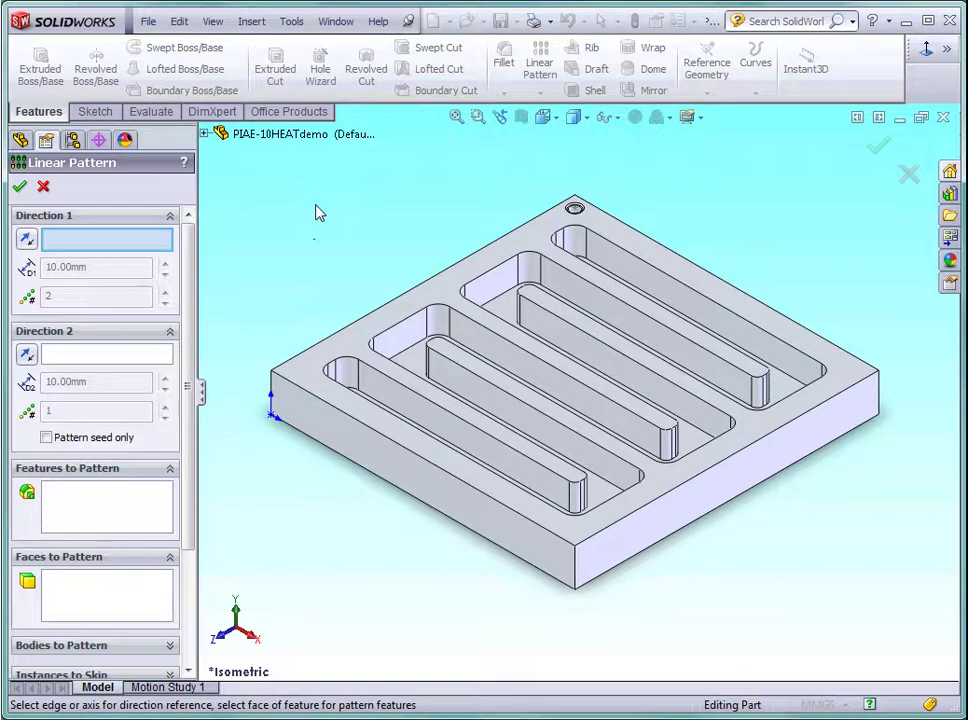
pyautogui.click(98, 512)
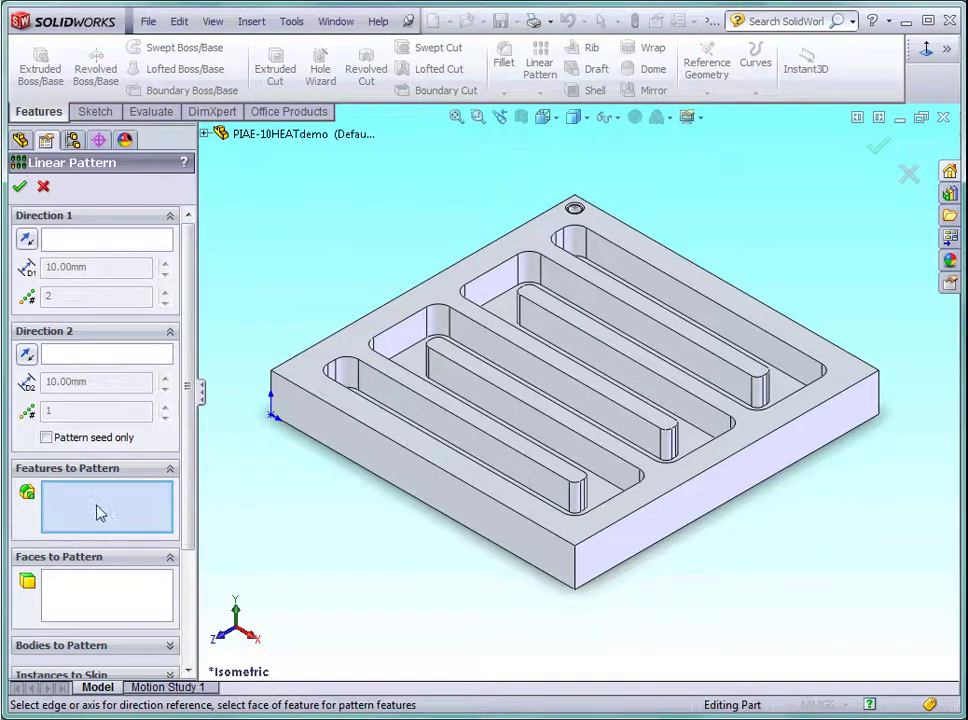
pyautogui.click(204, 134)
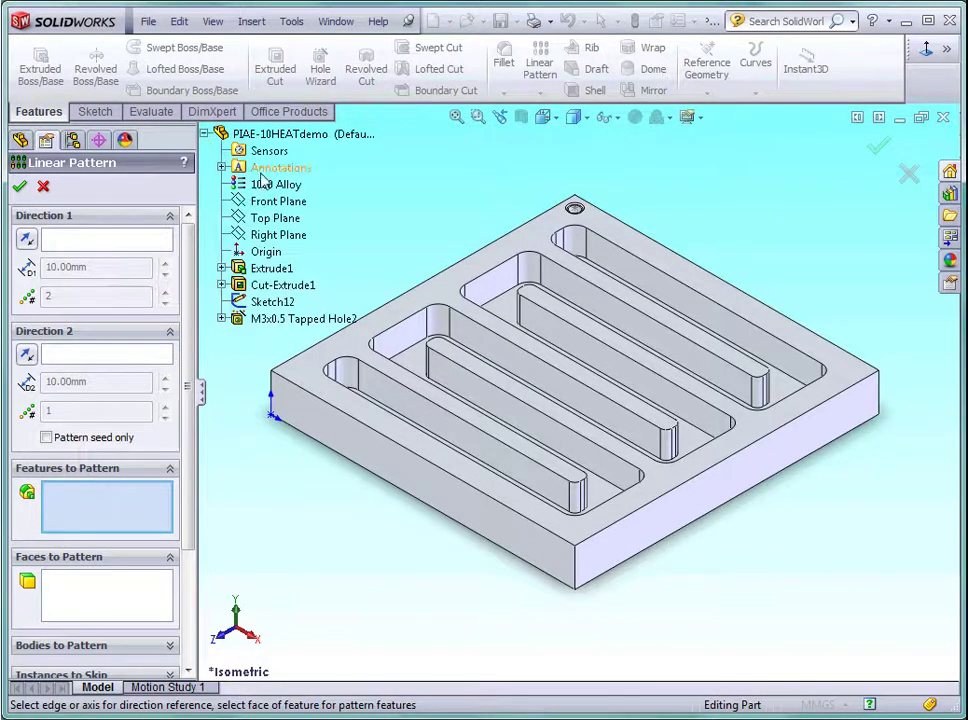
pyautogui.click(295, 319)
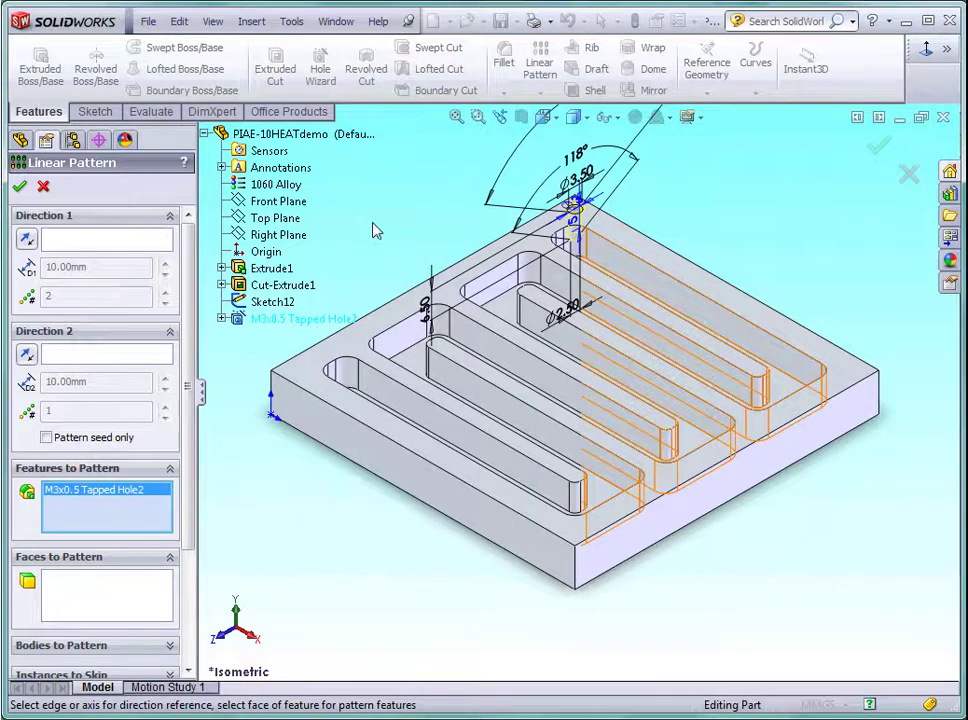
# Define the pattern's first direction along the plate's upper edge in Top view, with 18.5 mm spacing and 5 instances.
pyautogui.click(557, 118)
pyautogui.click(568, 141)
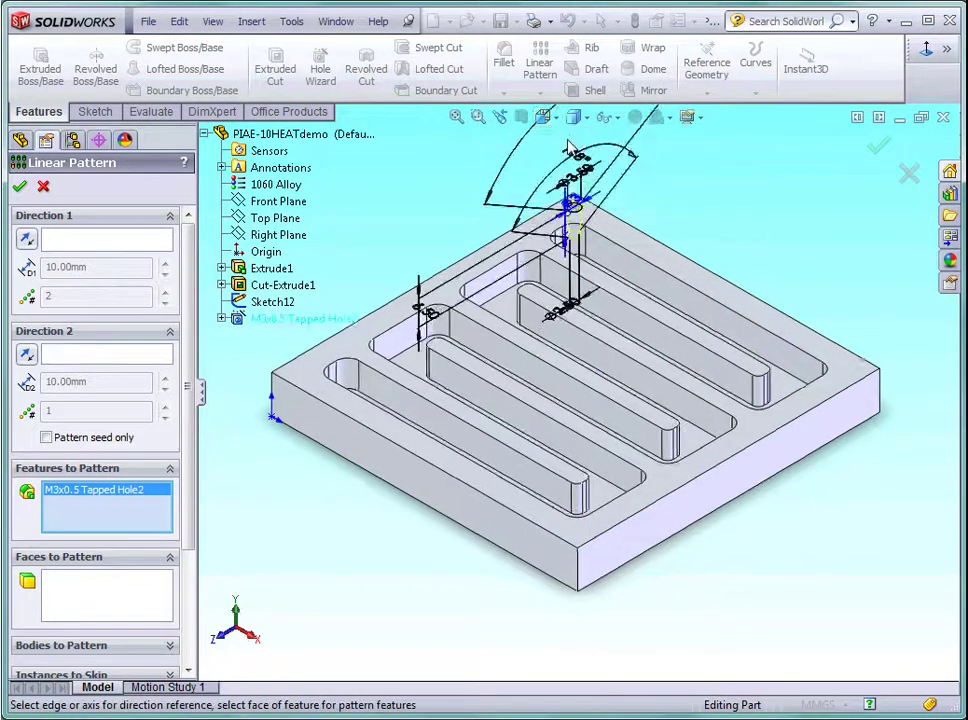
pyautogui.click(114, 244)
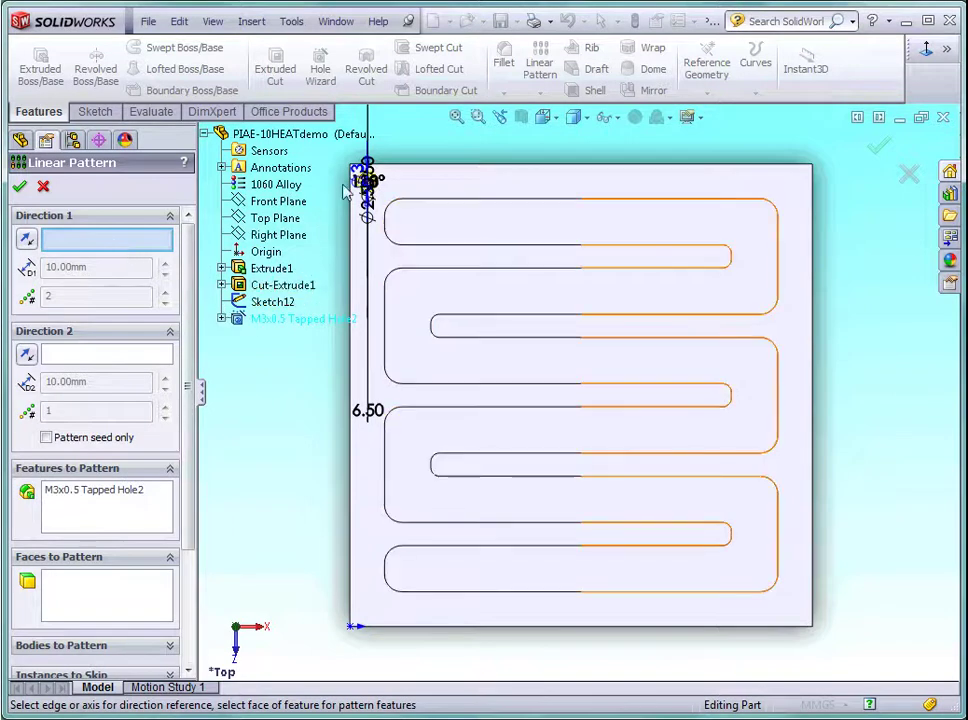
pyautogui.click(479, 167)
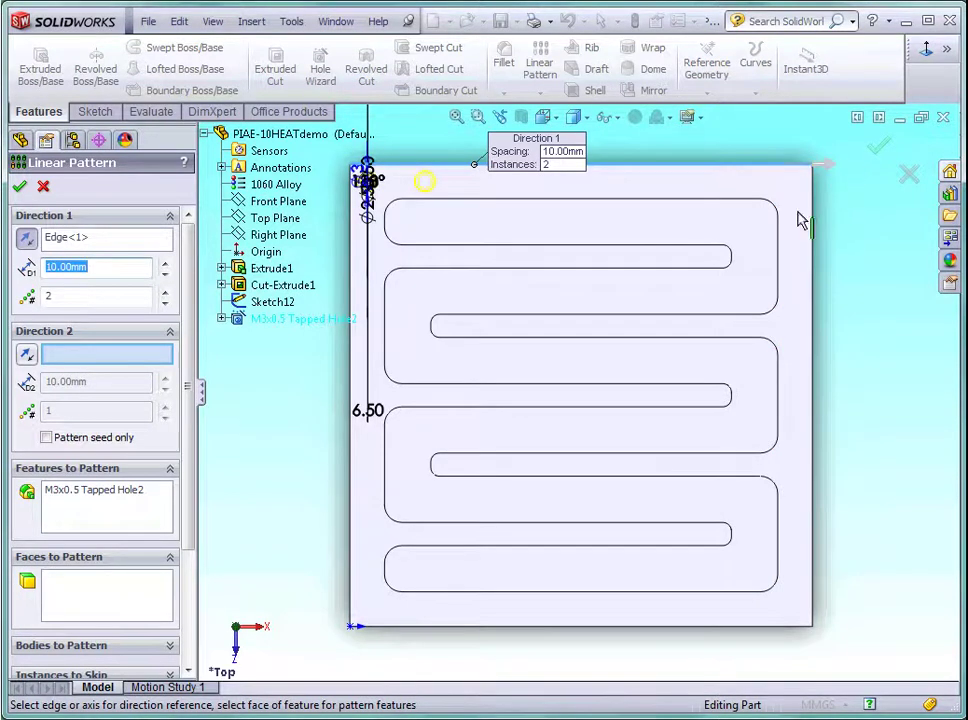
pyautogui.moveTo(95, 267); pyautogui.dragTo(46, 267)
pyautogui.write('18.5')
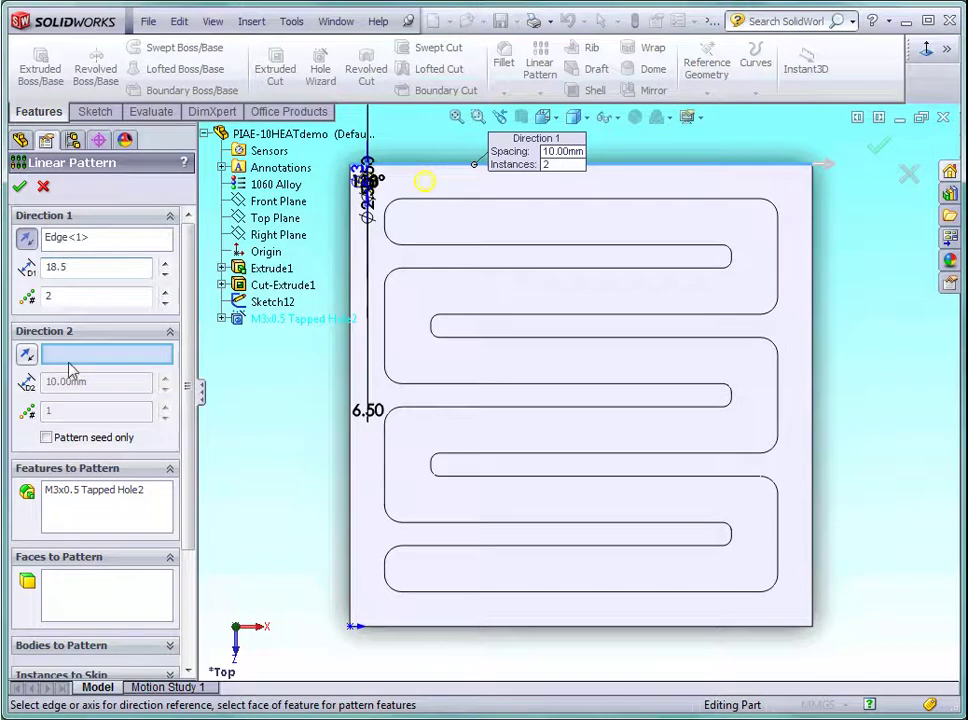
pyautogui.click(59, 295)
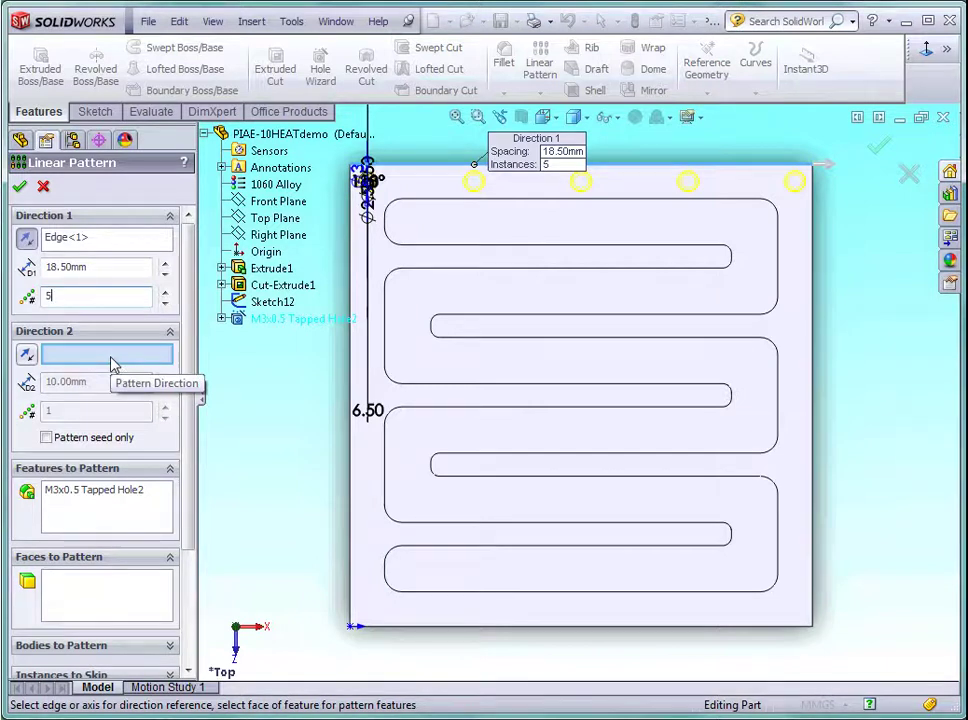
# Define the pattern's second direction along the plate's left edge, with 18.5 mm spacing and 5 instances.
pyautogui.click(352, 368)
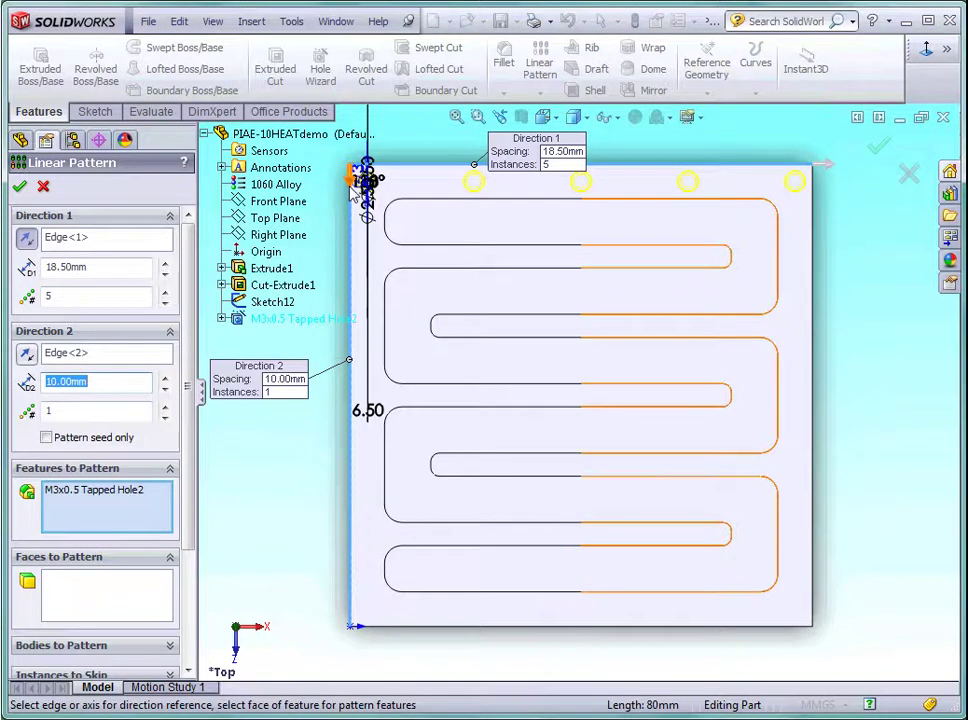
pyautogui.click(151, 382)
pyautogui.moveTo(151, 382); pyautogui.dragTo(40, 381)
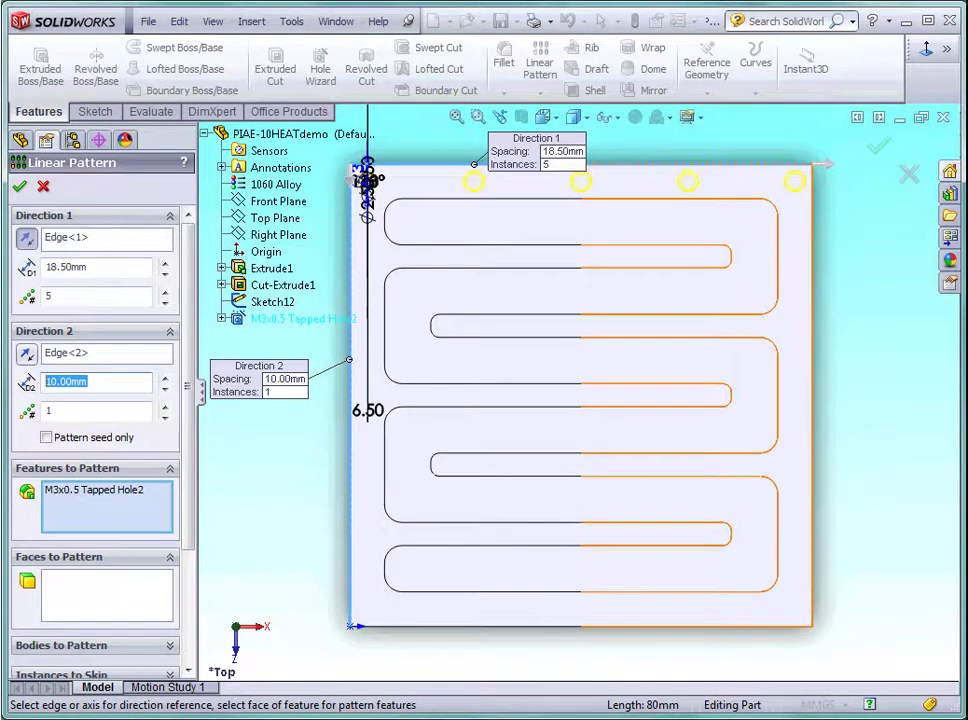
pyautogui.write('18.5')
pyautogui.click(56, 411)
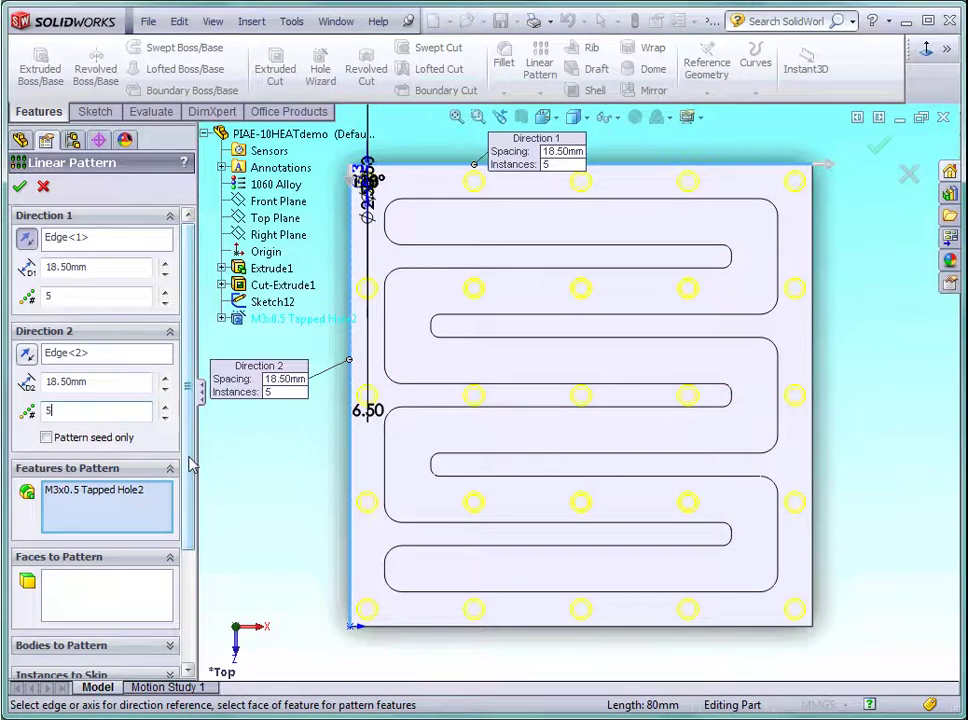
# Skip the nine inner instances, (2, 2) through (4, 4), so only perimeter holes are patterned, and accept the linear pattern.
pyautogui.scroll(-4, 190, 463)
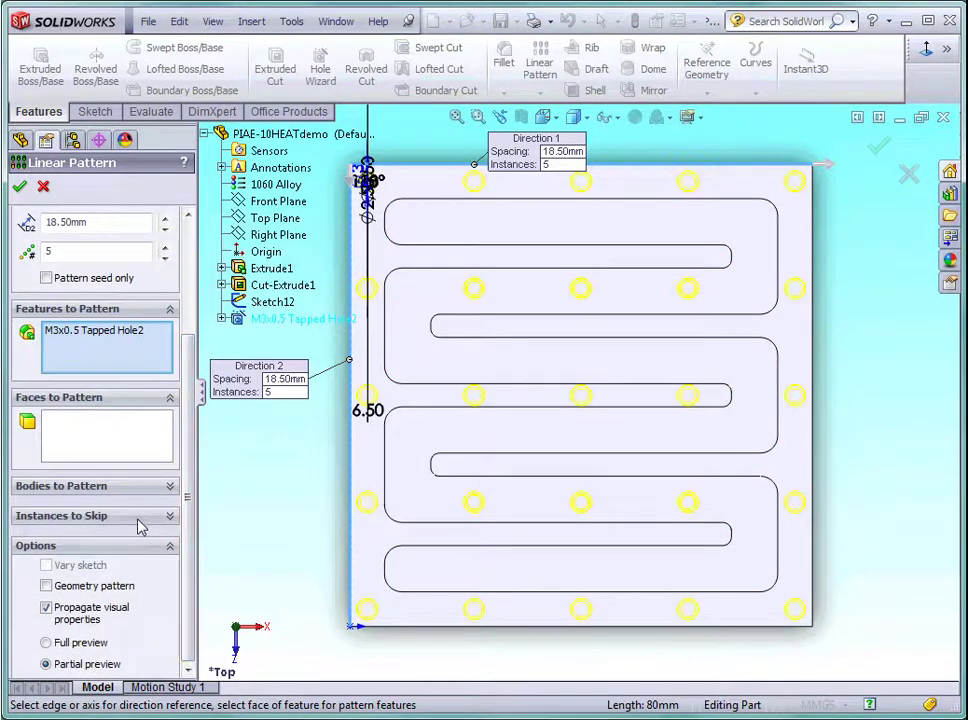
pyautogui.click(172, 518)
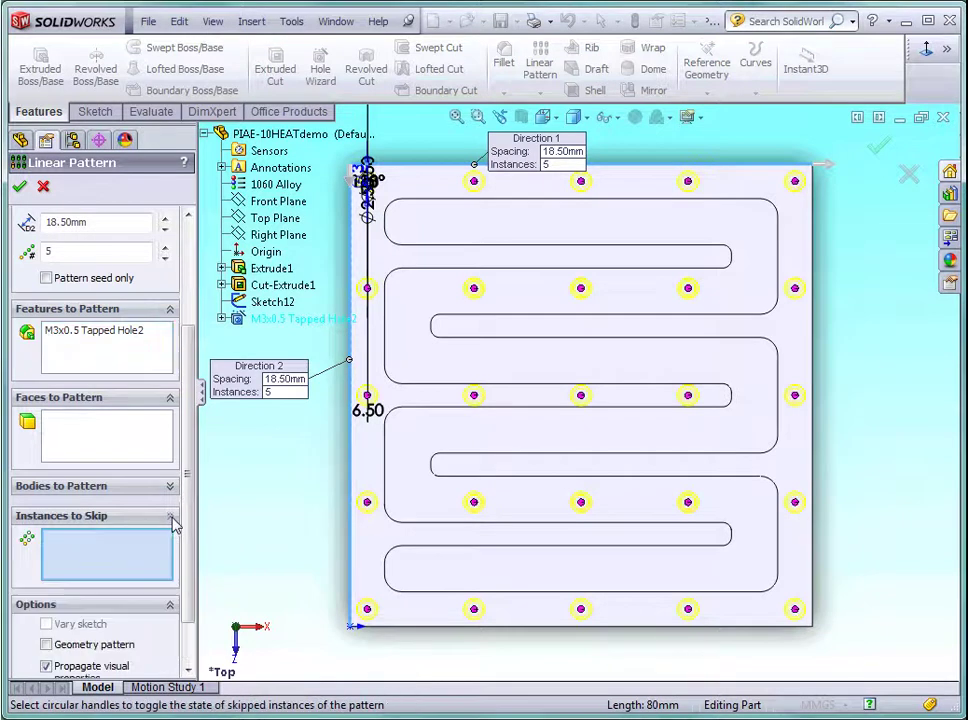
pyautogui.click(474, 290)
pyautogui.click(581, 290)
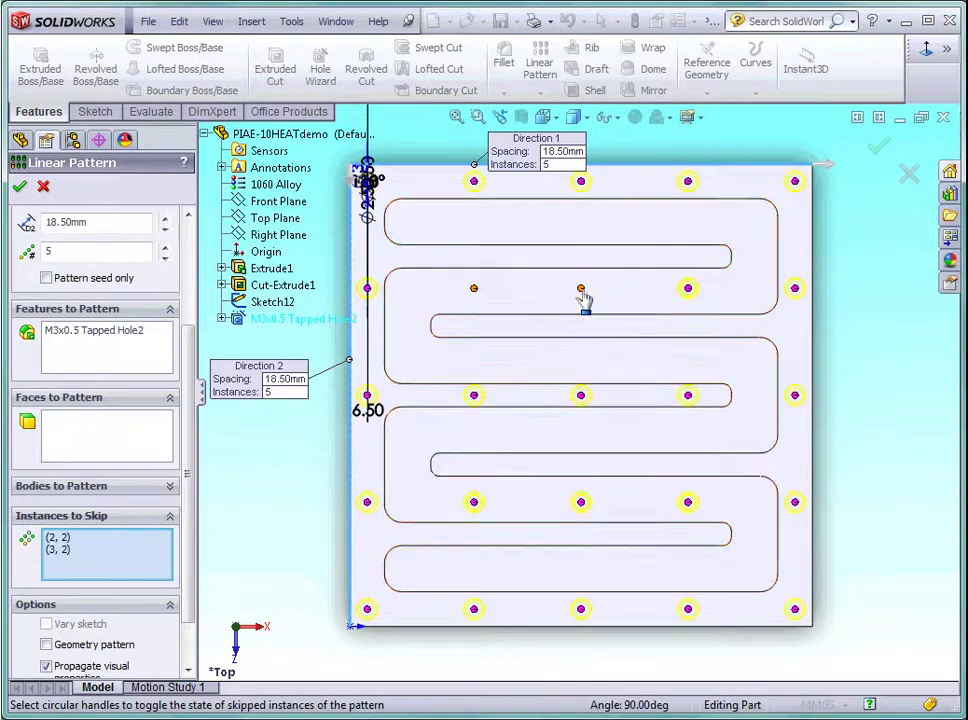
pyautogui.click(689, 292)
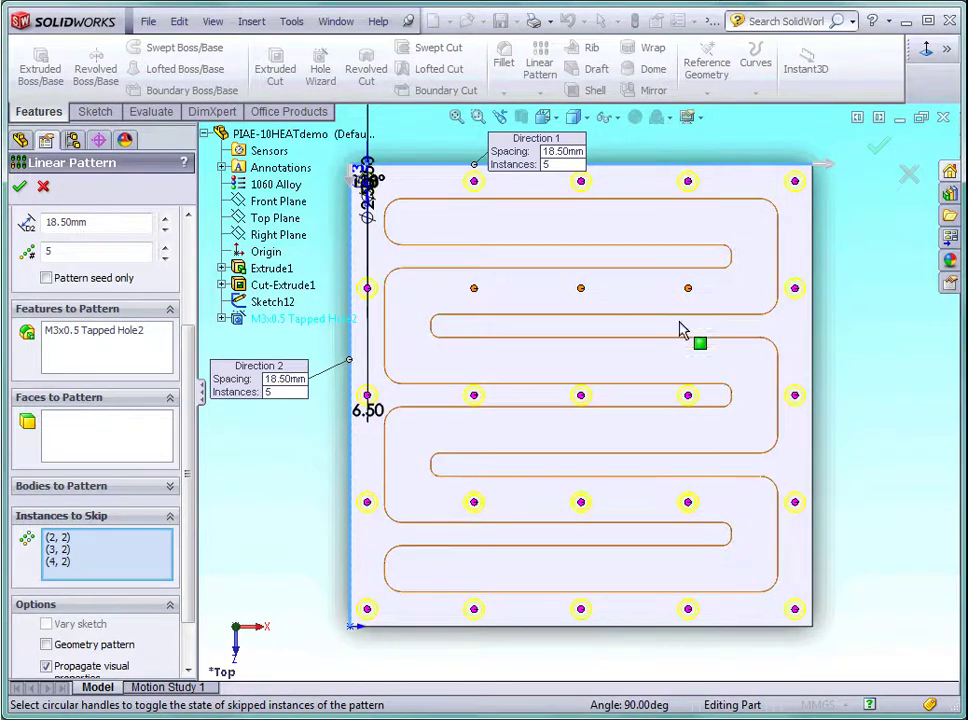
pyautogui.click(475, 400)
pyautogui.click(581, 396)
pyautogui.click(689, 398)
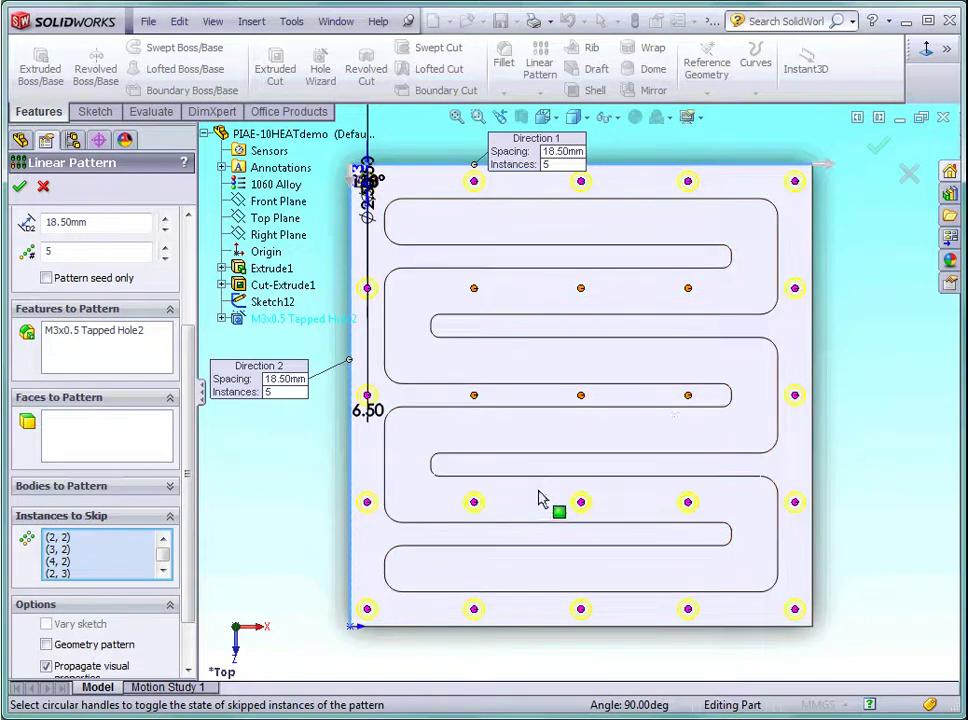
pyautogui.click(475, 503)
pyautogui.click(581, 503)
pyautogui.click(689, 508)
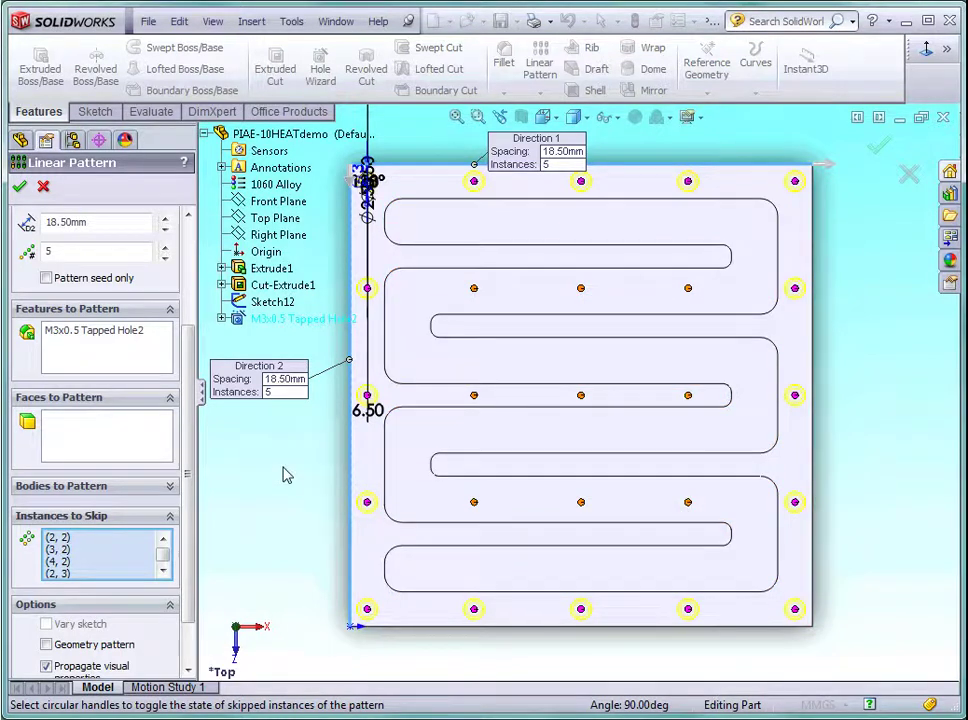
pyautogui.click(21, 190)
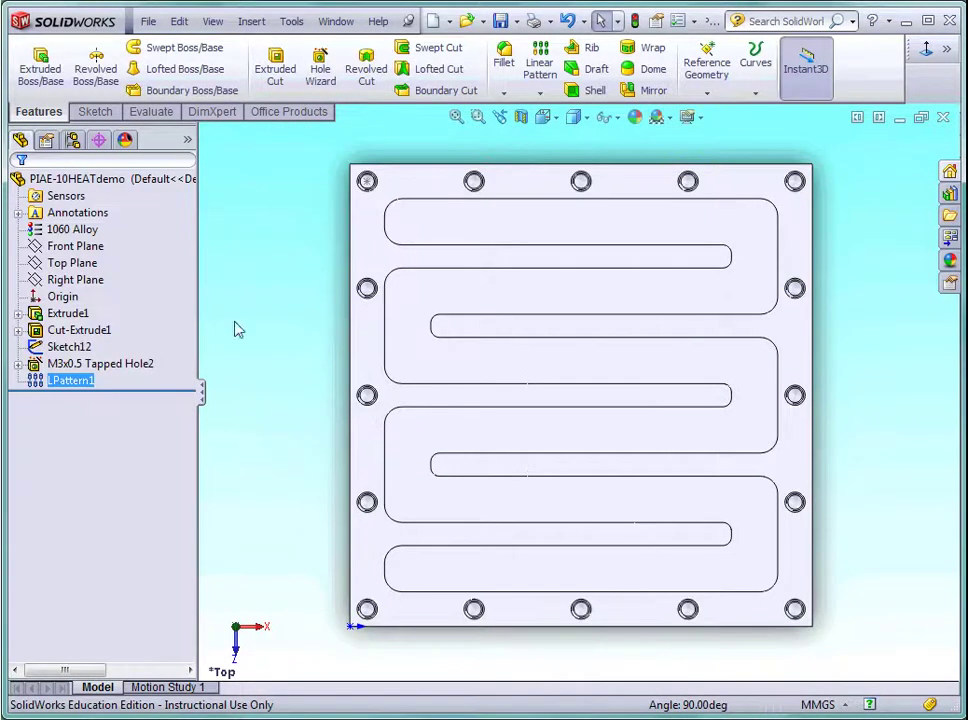
# Reopen the M3x0.5 tapped hole's definition, review its end condition, thread and countersink settings, and close it.
pyautogui.click(556, 120)
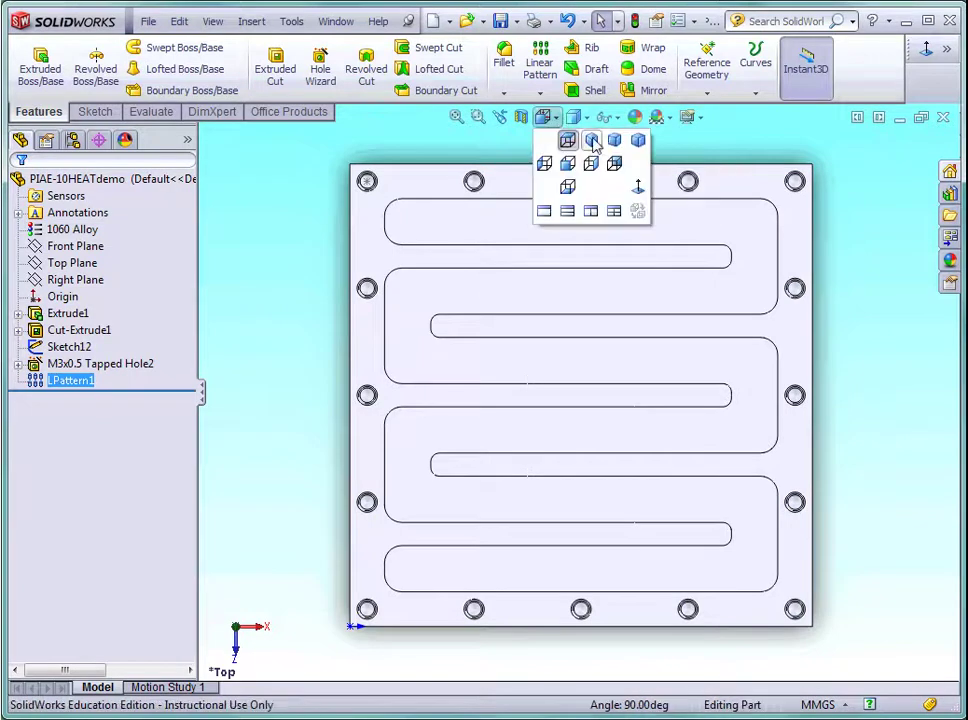
pyautogui.click(590, 139)
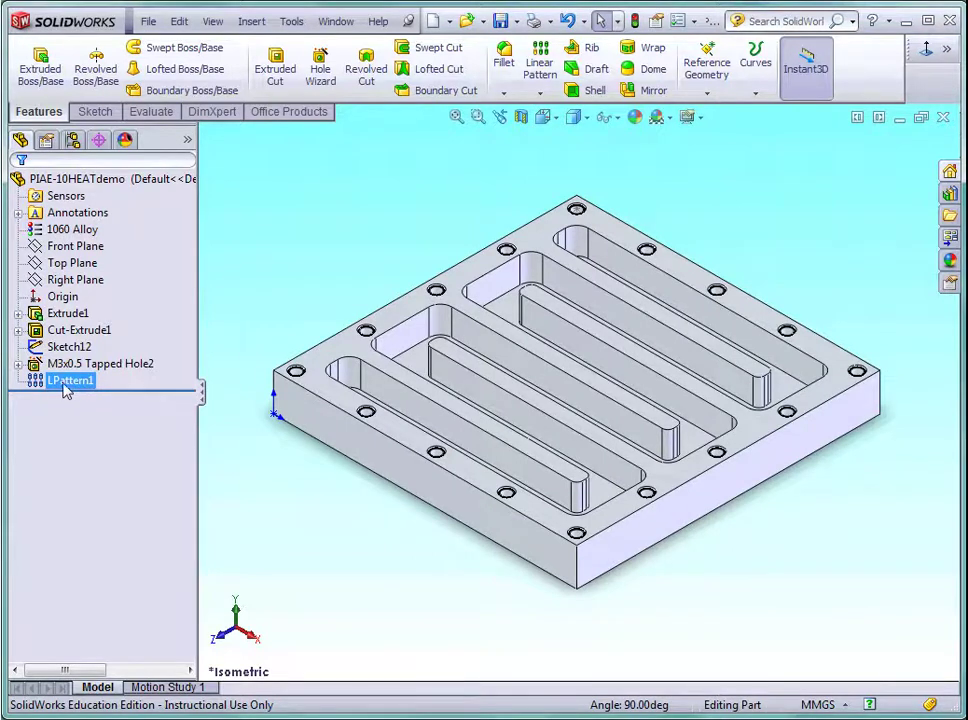
pyautogui.keyDown('ctrl'); pyautogui.click(122, 365); pyautogui.keyUp('ctrl')
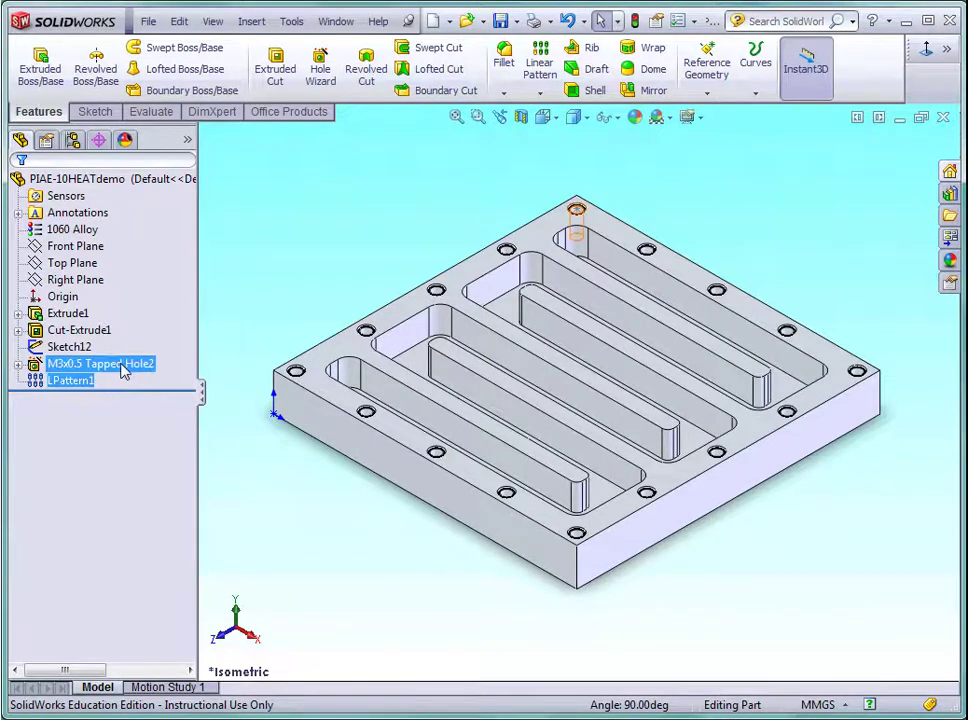
pyautogui.rightClick(122, 369)
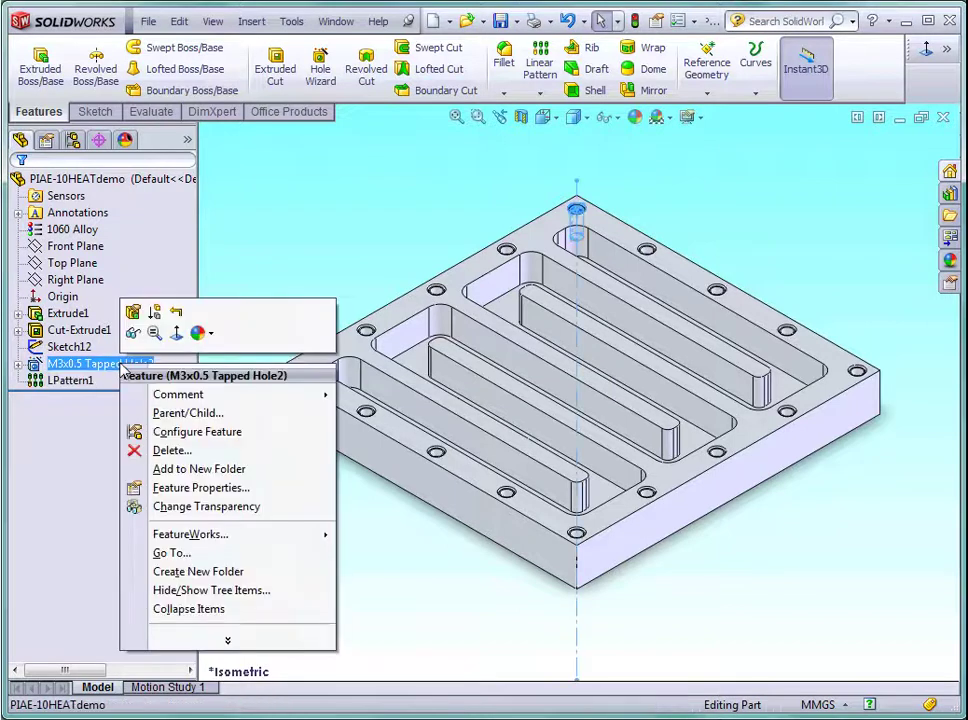
pyautogui.click(134, 313)
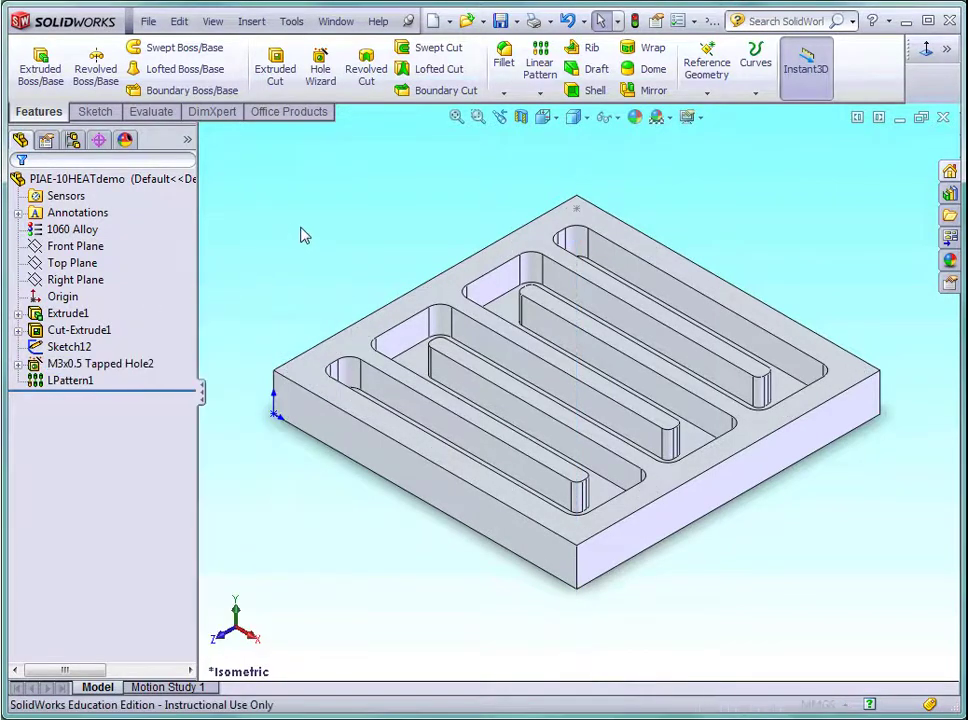
pyautogui.moveTo(190, 318); pyautogui.dragTo(212, 495)
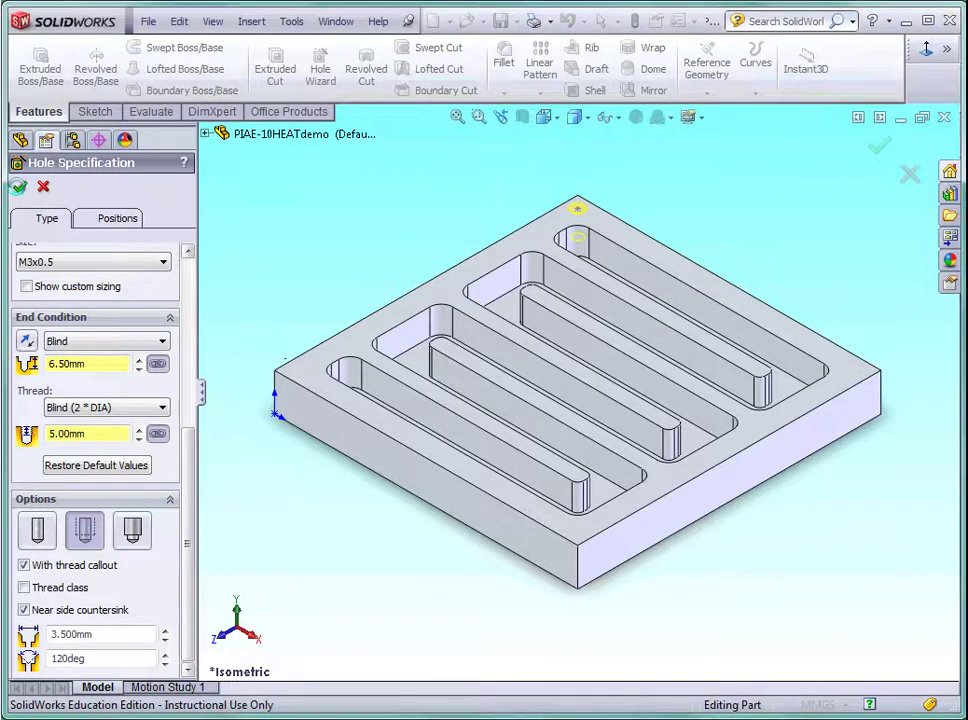
pyautogui.click(19, 187)
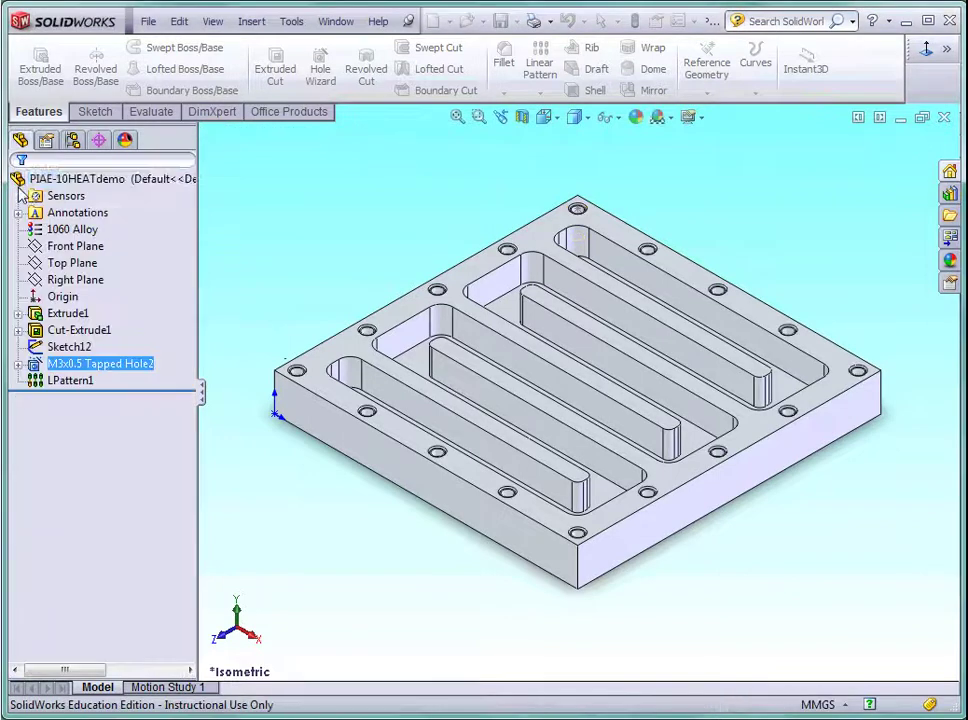
# Reopen the linear pattern's definition, review its directions, spacing and skipped instances, and close it.
pyautogui.click(74, 388)
pyautogui.rightClick(77, 390)
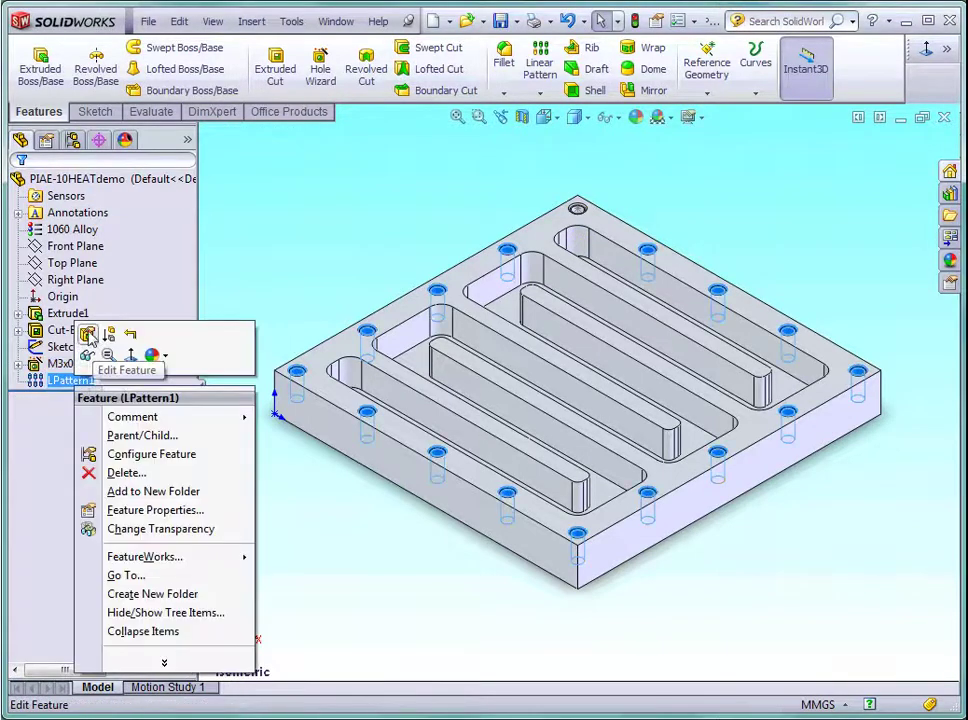
pyautogui.click(107, 336)
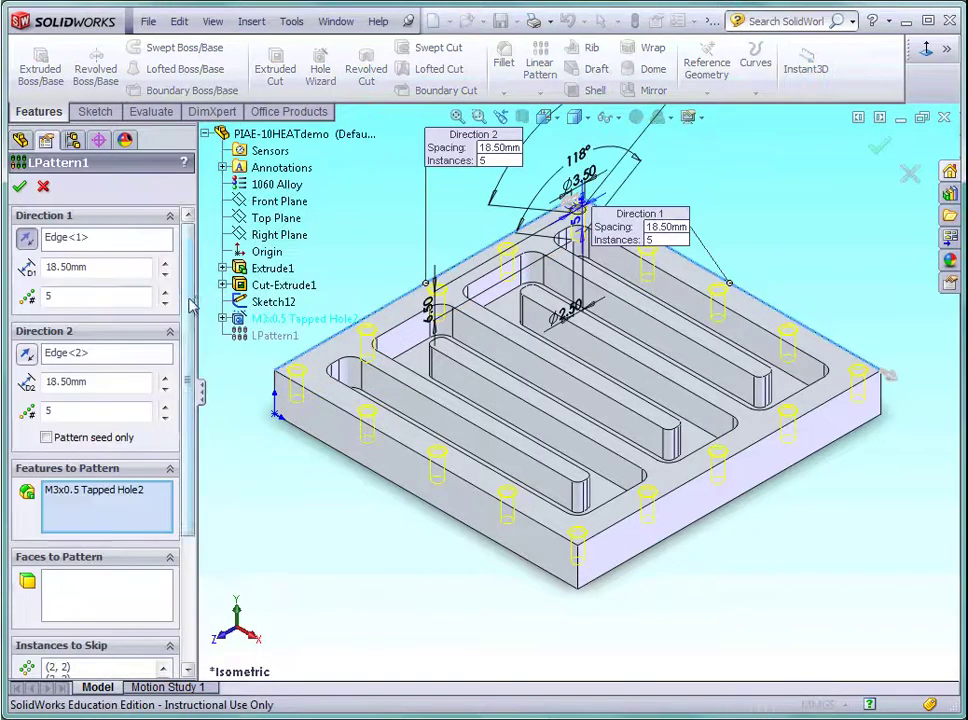
pyautogui.scroll(-5, 172, 430)
pyautogui.scroll(5, 185, 365)
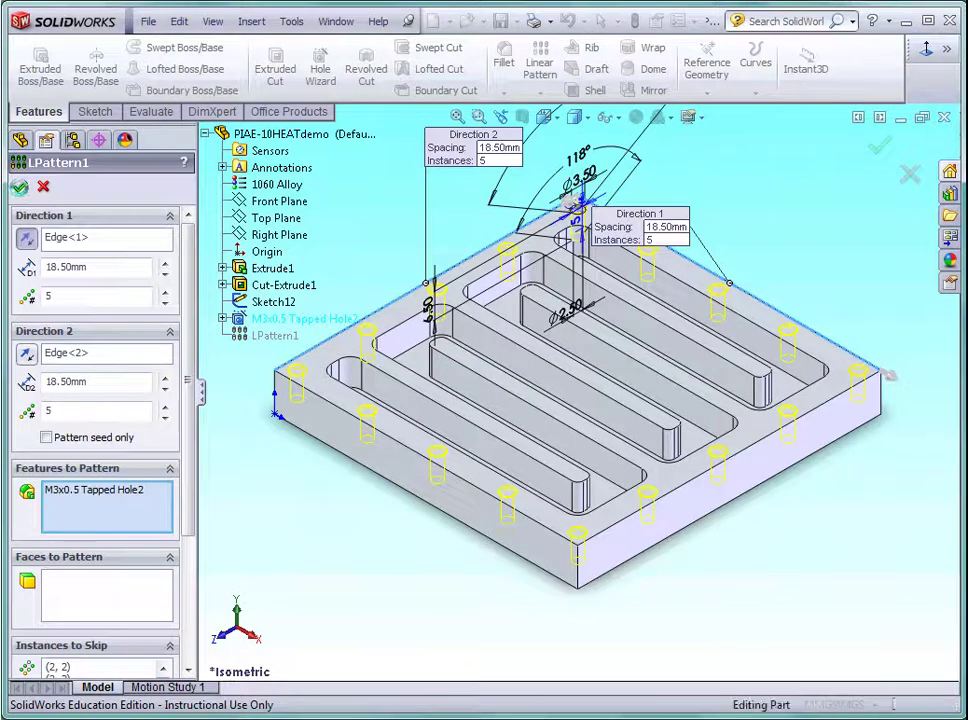
pyautogui.click(19, 186)
pyautogui.click(333, 559)
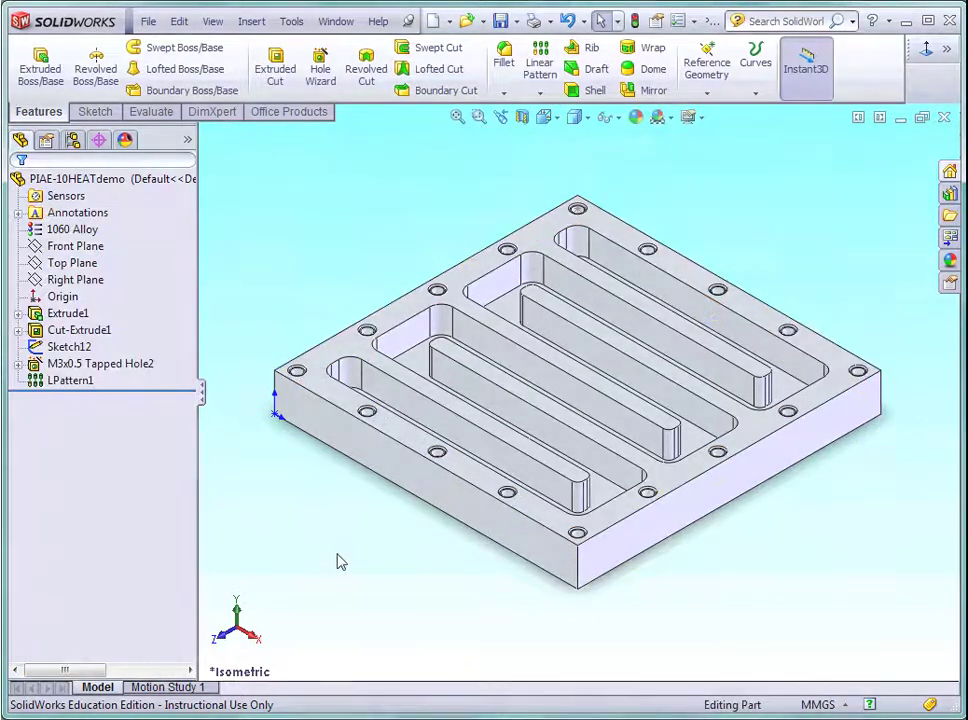